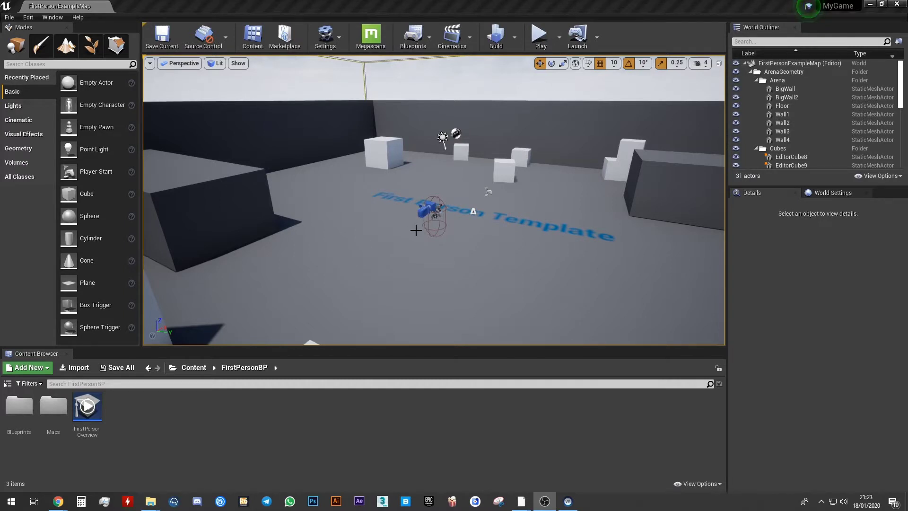
# Fly the viewport camera through the arena, looking around and moving forward, backward, sideways, up and down
pyautogui.moveTo(418, 233)
pyautogui.mouseDown(button='right')
pyautogui.moveTo(439, 284)
pyautogui.moveTo(432, 269)
pyautogui.moveTo(454, 219)
pyautogui.moveTo(494, 234)
pyautogui.moveTo(487, 300)
pyautogui.moveTo(430, 280)
pyautogui.moveTo(422, 247)
pyautogui.moveTo(474, 223)
pyautogui.moveTo(477, 183)
pyautogui.moveTo(390, 183)
pyautogui.moveTo(490, 172)
pyautogui.moveTo(570, 199)
pyautogui.moveTo(567, 298)
pyautogui.moveTo(497, 274)
pyautogui.moveTo(367, 278)
pyautogui.moveTo(382, 258)
pyautogui.moveTo(456, 223)
pyautogui.moveTo(468, 246)
pyautogui.moveTo(414, 228)
pyautogui.mouseUp(button='right')
pyautogui.press('w')
pyautogui.press('s')
pyautogui.press('a')
pyautogui.press('d')
pyautogui.press('e')
pyautogui.press('q')
pyautogui.moveTo(414, 228); pyautogui.dragTo(413, 228)
pyautogui.moveTo(414, 228); pyautogui.dragTo(415, 228, button='right')
pyautogui.moveTo(414, 228); pyautogui.dragTo(415, 228)
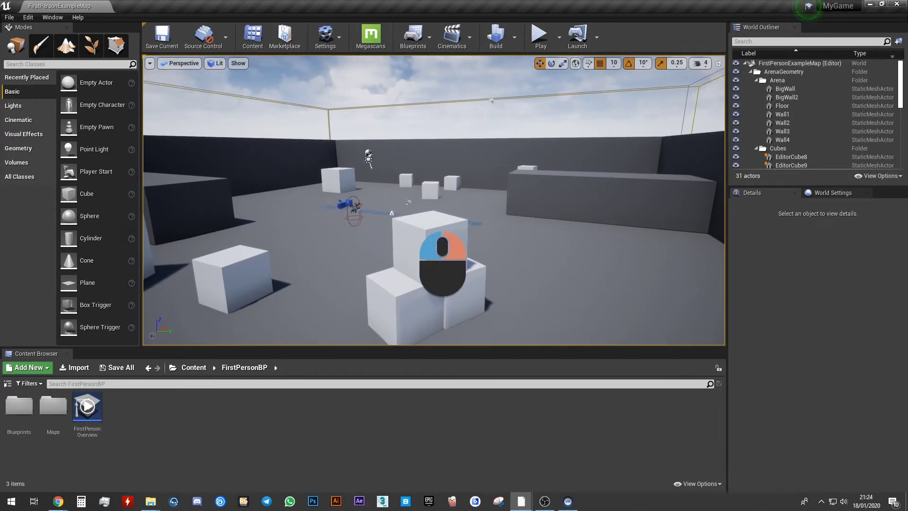
# Pan the viewport sideways and vertically to view the arena with its cubes and walls
pyautogui.moveTo(414, 228); pyautogui.dragTo(303, 243, button='right')
pyautogui.moveTo(414, 228); pyautogui.dragTo(303, 243)
pyautogui.moveTo(303, 243); pyautogui.dragTo(336, 234, button='right')
pyautogui.moveTo(302, 243); pyautogui.dragTo(336, 234)
pyautogui.moveTo(336, 235); pyautogui.dragTo(450, 217, button='right')
pyautogui.moveTo(337, 234); pyautogui.dragTo(450, 217)
pyautogui.moveTo(451, 217); pyautogui.dragTo(458, 135, button='right')
pyautogui.moveTo(451, 216); pyautogui.dragTo(458, 135)
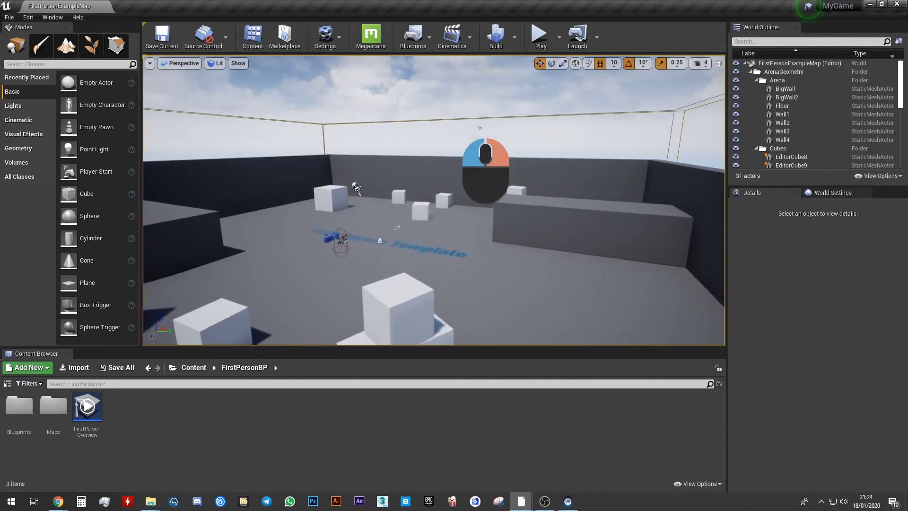
pyautogui.moveTo(458, 135); pyautogui.dragTo(393, 253, button='right')
pyautogui.moveTo(458, 135); pyautogui.dragTo(394, 253)
pyautogui.moveTo(393, 253); pyautogui.dragTo(231, 245, button='right')
pyautogui.moveTo(394, 253); pyautogui.dragTo(232, 244)
pyautogui.moveTo(232, 244); pyautogui.dragTo(466, 249, button='right')
pyautogui.moveTo(232, 245); pyautogui.dragTo(467, 249)
pyautogui.moveTo(467, 249); pyautogui.dragTo(312, 245, button='right')
pyautogui.moveTo(467, 249); pyautogui.dragTo(312, 244)
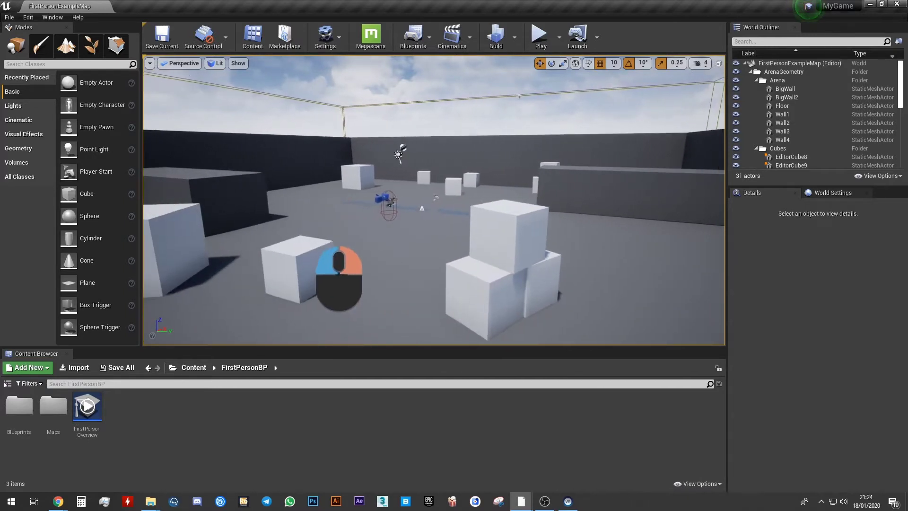
pyautogui.moveTo(311, 244); pyautogui.dragTo(341, 151, button='right')
pyautogui.moveTo(311, 244); pyautogui.dragTo(341, 152)
pyautogui.moveTo(341, 152); pyautogui.dragTo(403, 249, button='right')
pyautogui.moveTo(341, 152); pyautogui.dragTo(403, 249)
pyautogui.moveTo(403, 248); pyautogui.dragTo(412, 255, button='right')
pyautogui.moveTo(402, 249); pyautogui.dragTo(412, 255)
pyautogui.moveTo(412, 255); pyautogui.dragTo(369, 241, button='right')
pyautogui.moveTo(412, 255); pyautogui.dragTo(369, 241)
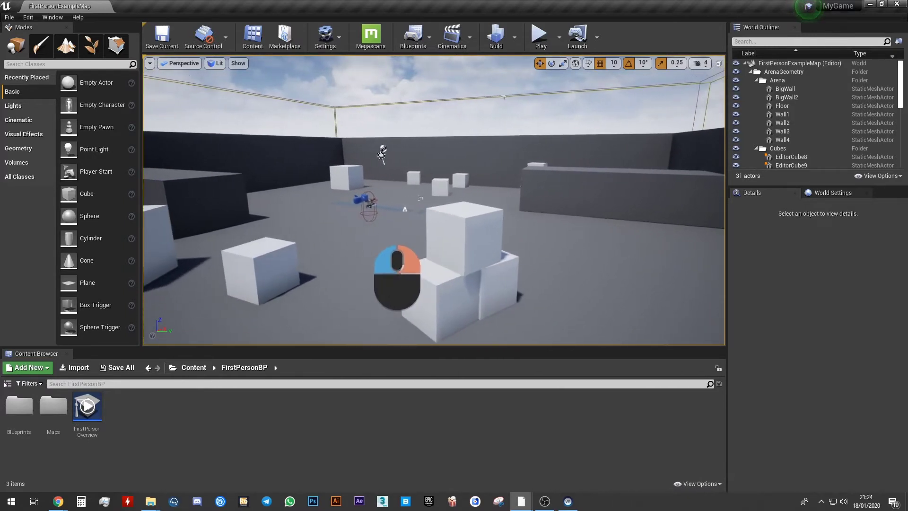
pyautogui.moveTo(369, 242); pyautogui.dragTo(393, 234, button='right')
pyautogui.moveTo(369, 242); pyautogui.dragTo(393, 234)
pyautogui.moveTo(393, 234); pyautogui.dragTo(412, 227, button='right')
pyautogui.moveTo(393, 234); pyautogui.dragTo(411, 227)
pyautogui.moveTo(412, 227); pyautogui.dragTo(417, 225, button='right')
pyautogui.moveTo(411, 227); pyautogui.dragTo(416, 226)
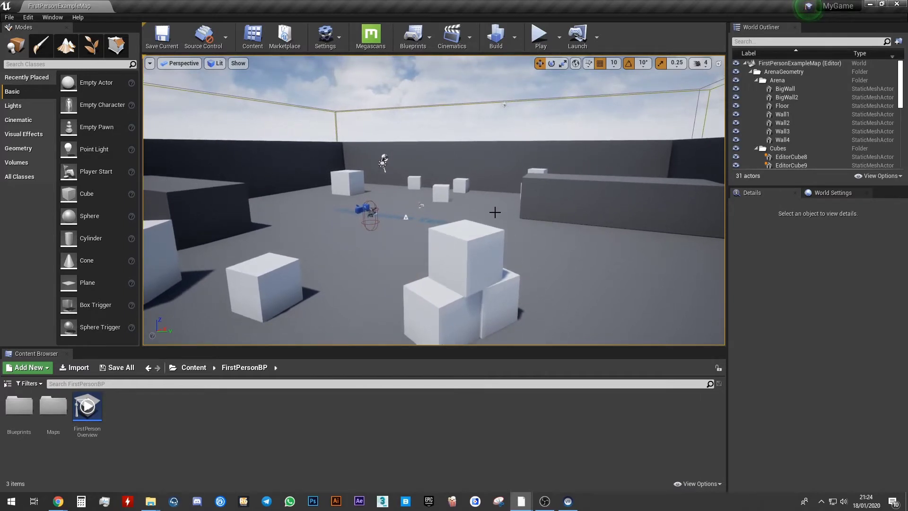
# Select and focus the viewport on EditorCube11, and on EditorCube21 at the opposite end of the arena
pyautogui.click(441, 191)
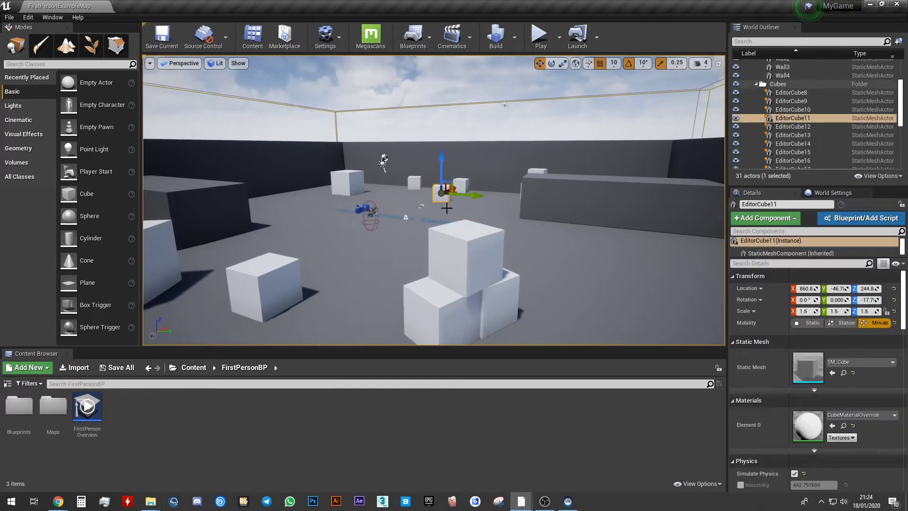
pyautogui.press('f')
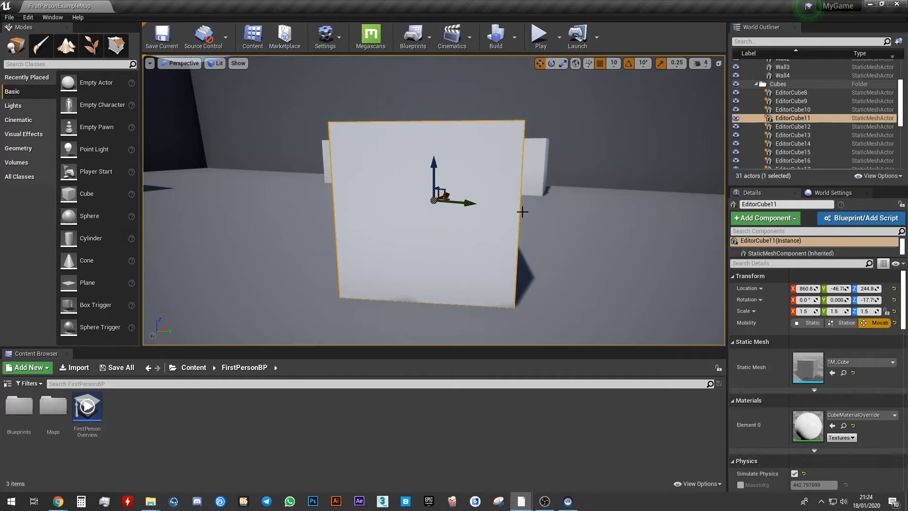
pyautogui.moveTo(553, 184); pyautogui.dragTo(359, 166, button='right')
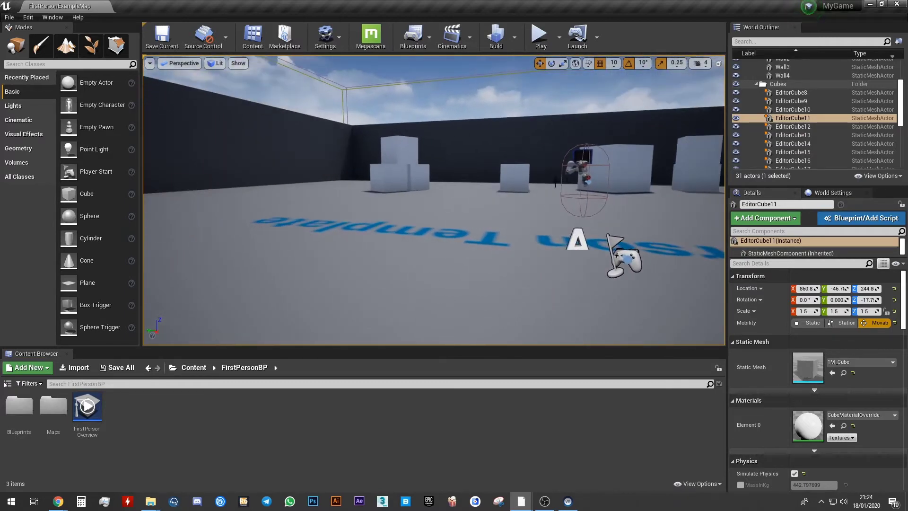
pyautogui.click(515, 176)
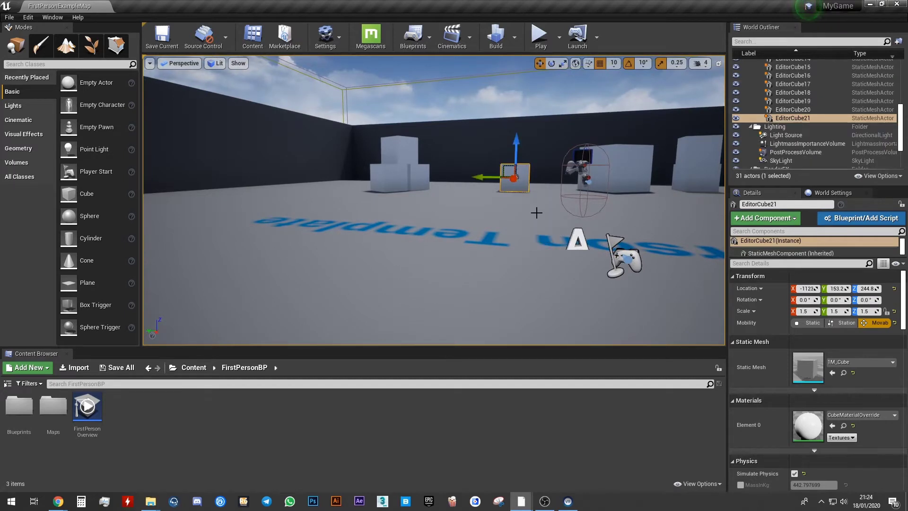
pyautogui.press('f')
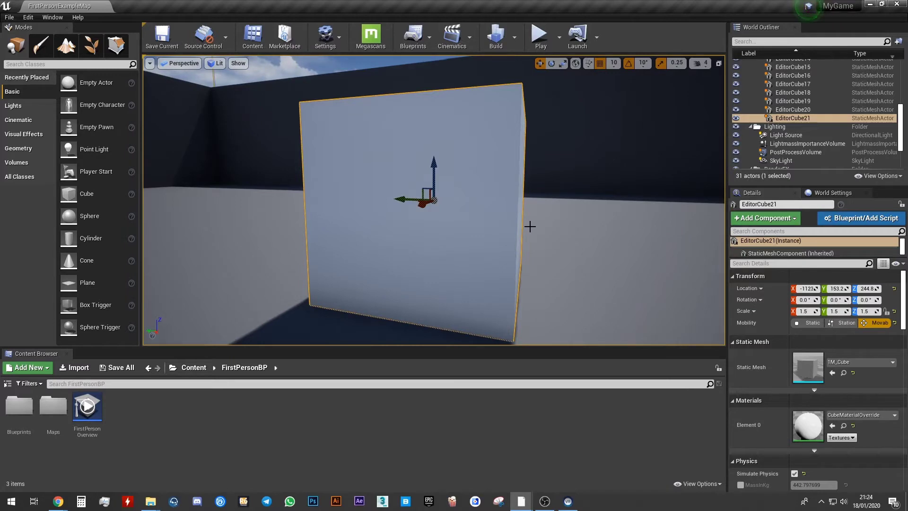
# Fly the camera up and back for an angled overview of the whole arena from outside its walls
pyautogui.scroll(-15, 322, 229)
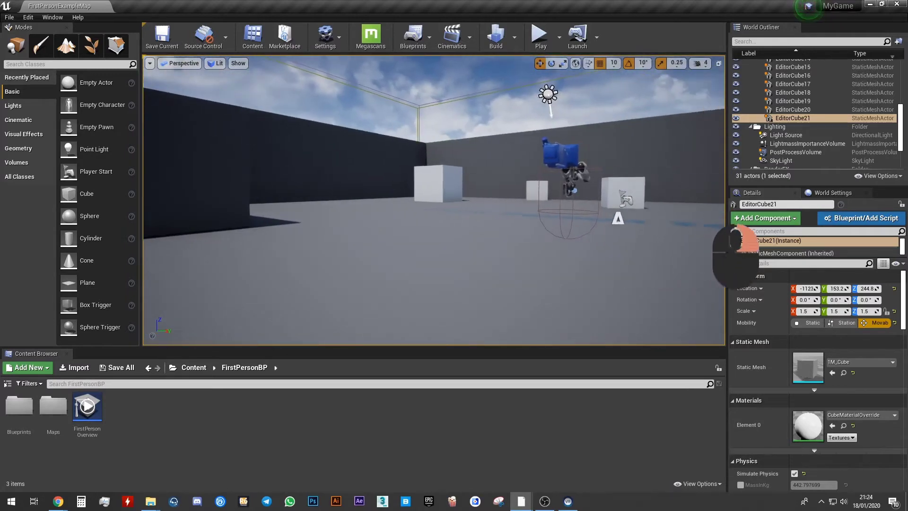
pyautogui.moveTo(400, 210); pyautogui.dragTo(447, 335, button='right')
pyautogui.press('e')
pyautogui.press('s')
pyautogui.press('d')
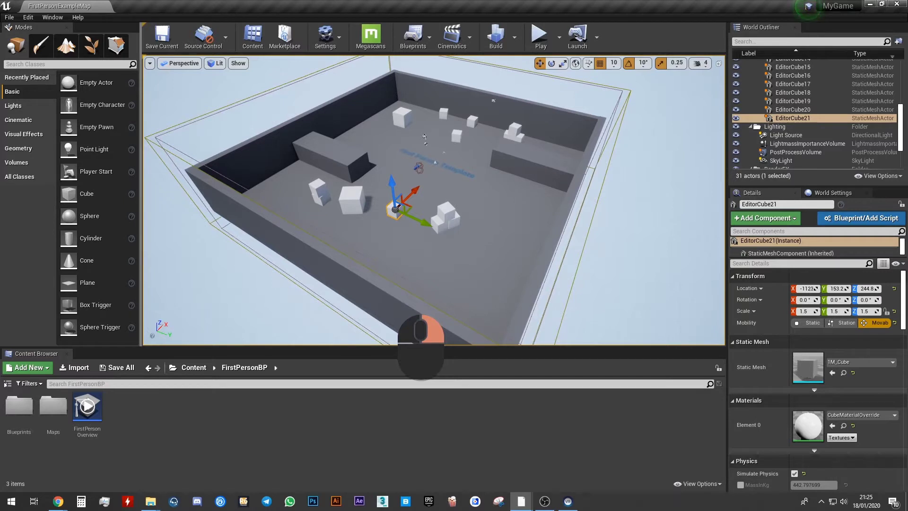
pyautogui.moveTo(447, 335); pyautogui.dragTo(406, 217, button='right')
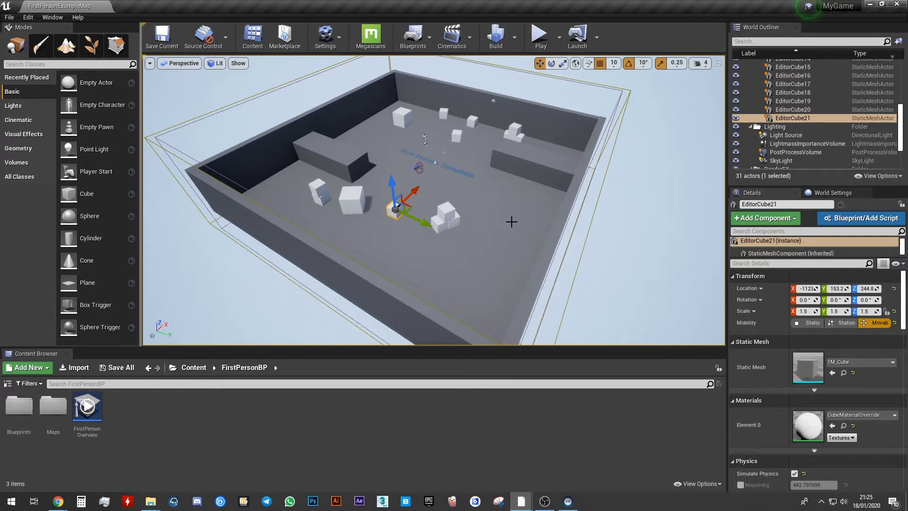
pyautogui.moveTo(517, 230)
pyautogui.mouseDown(button='right')
pyautogui.moveTo(507, 208)
pyautogui.moveTo(515, 231)
pyautogui.mouseUp(button='right')
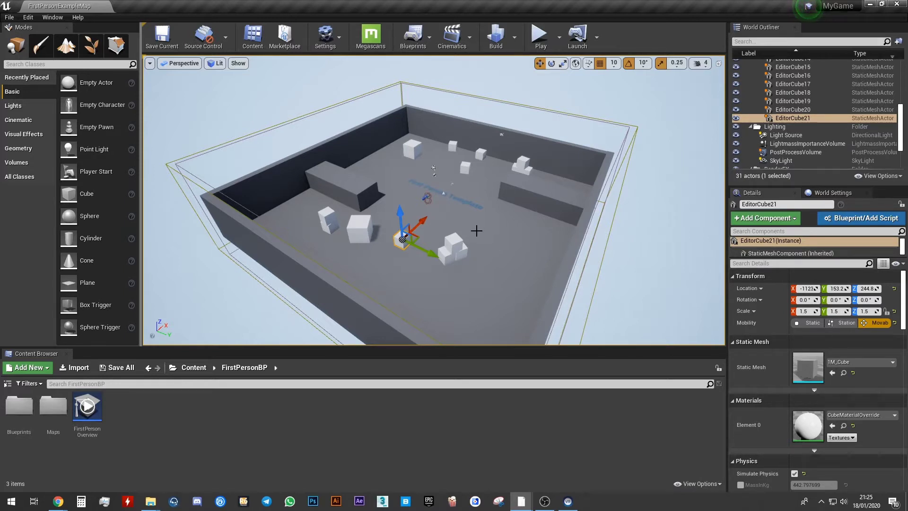
pyautogui.moveTo(479, 230); pyautogui.dragTo(450, 232, button='right')
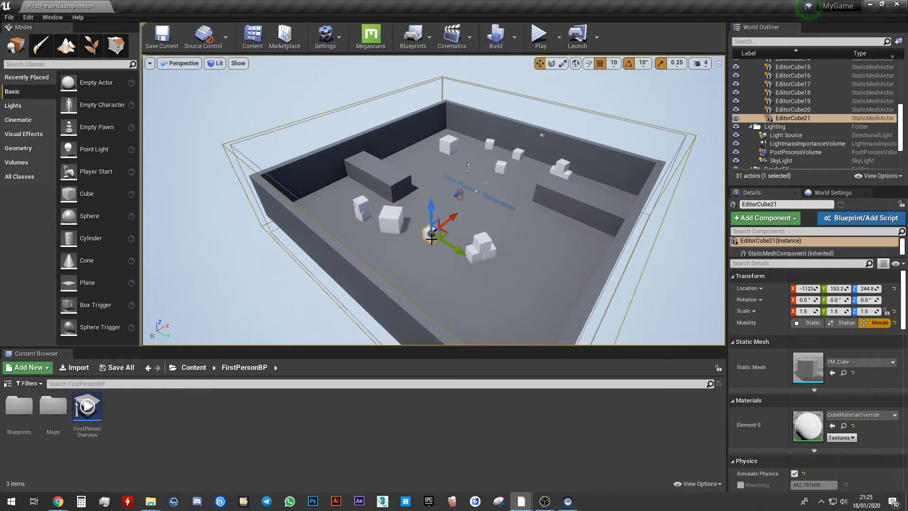
# Focus the viewport on the selected EditorCube21 and back the camera away to show the whole cube with its surroundings
pyautogui.press('f')
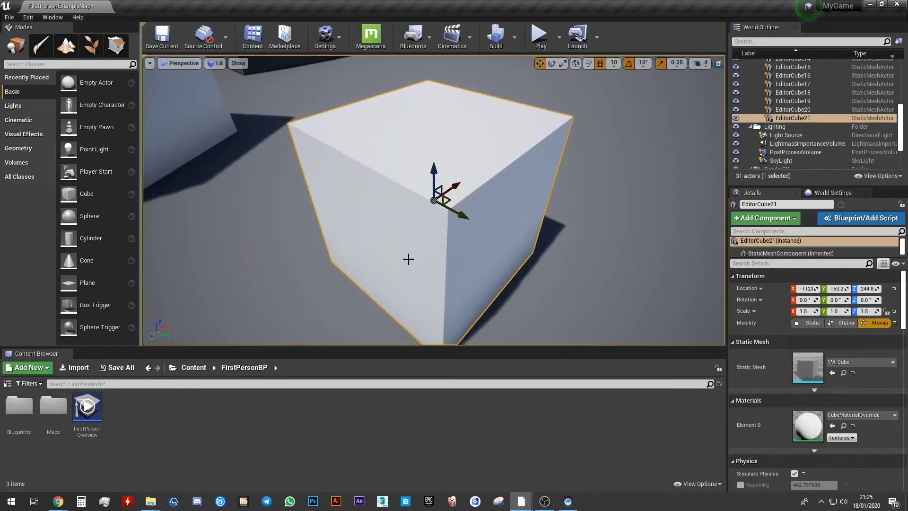
pyautogui.press('s')
pyautogui.moveTo(416, 258)
pyautogui.mouseDown(button='right')
pyautogui.moveTo(431, 261)
pyautogui.moveTo(431, 293)
pyautogui.moveTo(410, 258)
pyautogui.mouseUp(button='right')
pyautogui.press('s')
pyautogui.press('d')
pyautogui.press('a')
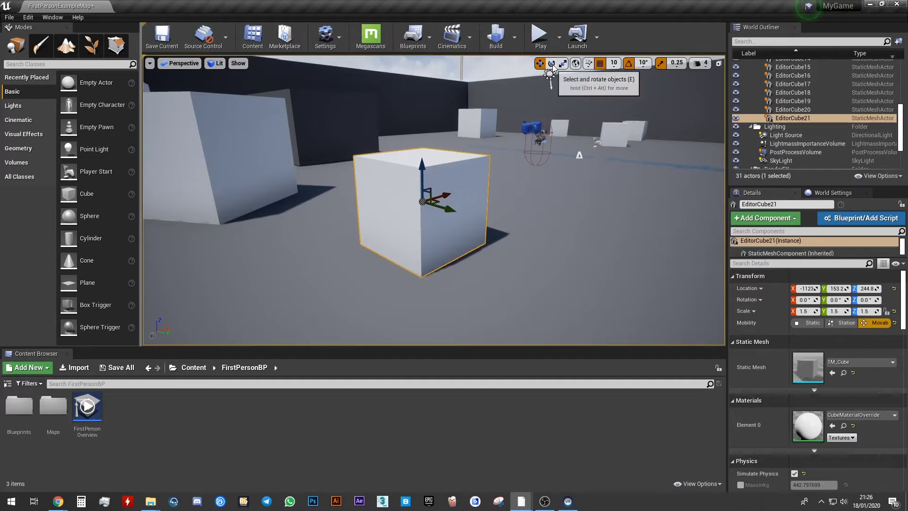
# Compare the move, rotate and scale gizmos on the selected cube, finishing with the move gizmo
pyautogui.click(551, 63)
pyautogui.click(563, 63)
pyautogui.click(540, 63)
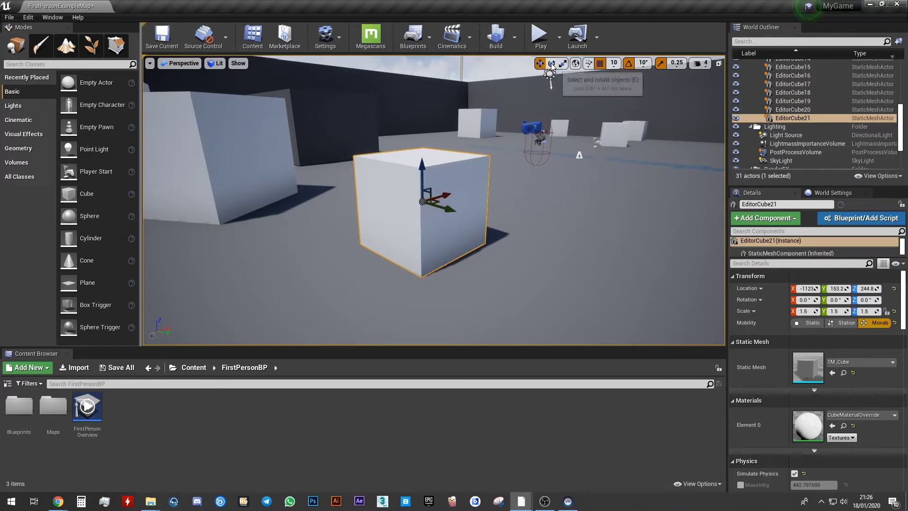
pyautogui.click(551, 63)
pyautogui.click(563, 63)
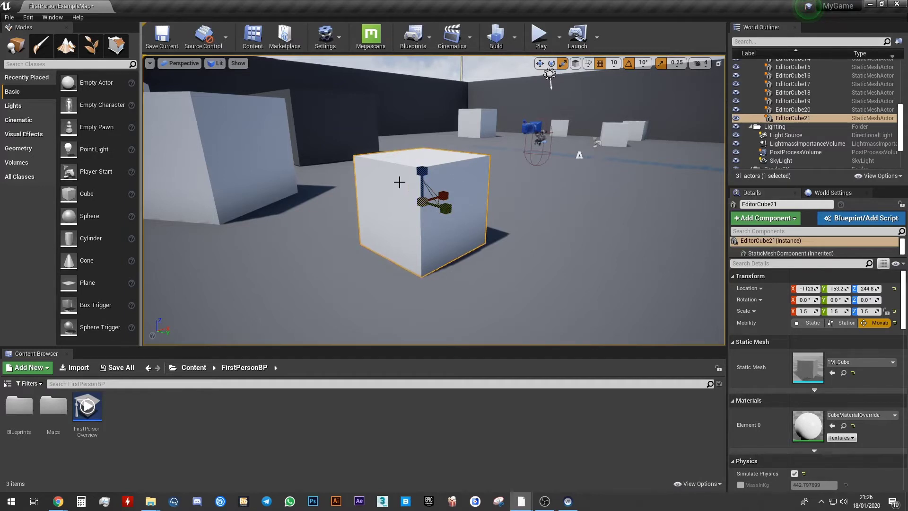
pyautogui.click(539, 63)
pyautogui.click(551, 64)
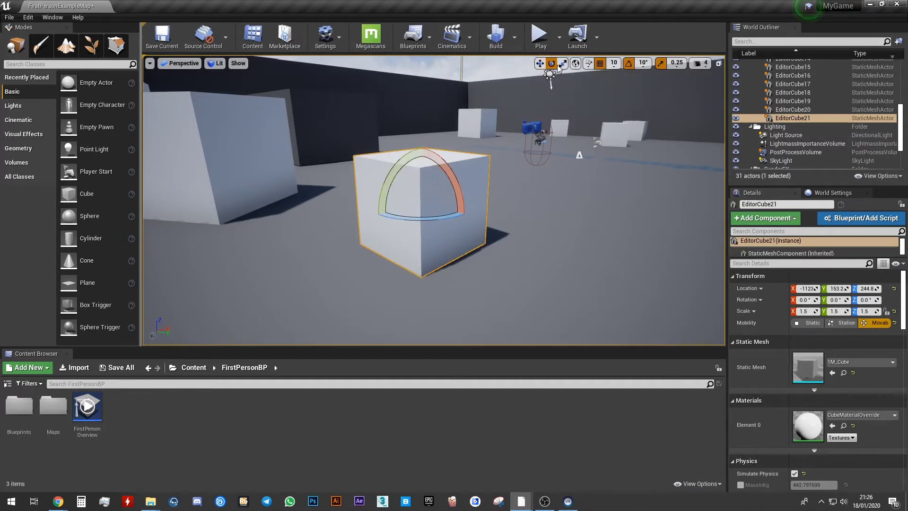
pyautogui.click(540, 63)
pyautogui.click(551, 64)
pyautogui.click(540, 63)
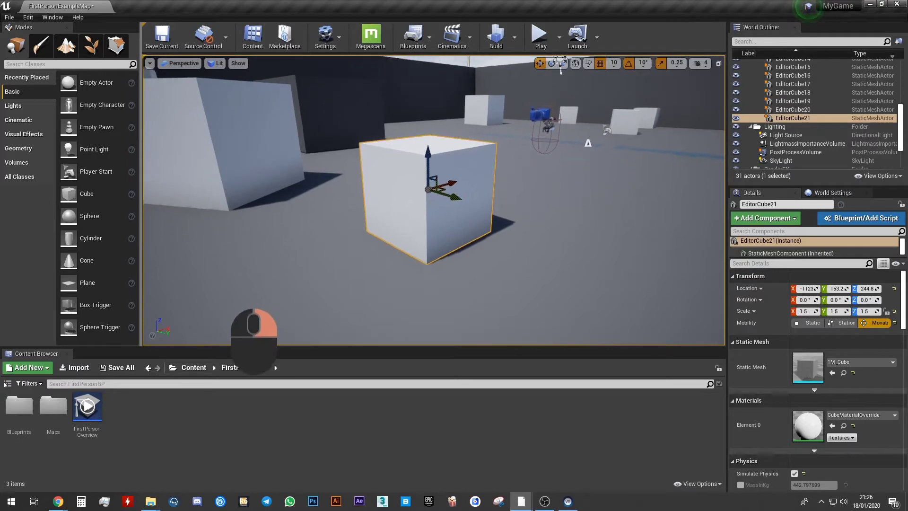
# Move EditorCube21 along its axes to about X -1103 and raise it to about Z 385
pyautogui.moveTo(215, 306); pyautogui.dragTo(158, 315, button='right')
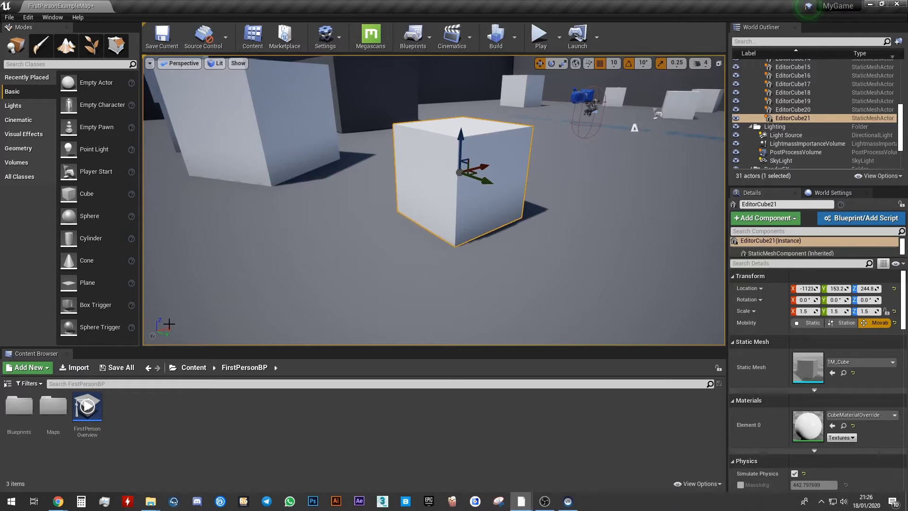
pyautogui.moveTo(330, 266); pyautogui.dragTo(359, 251, button='right')
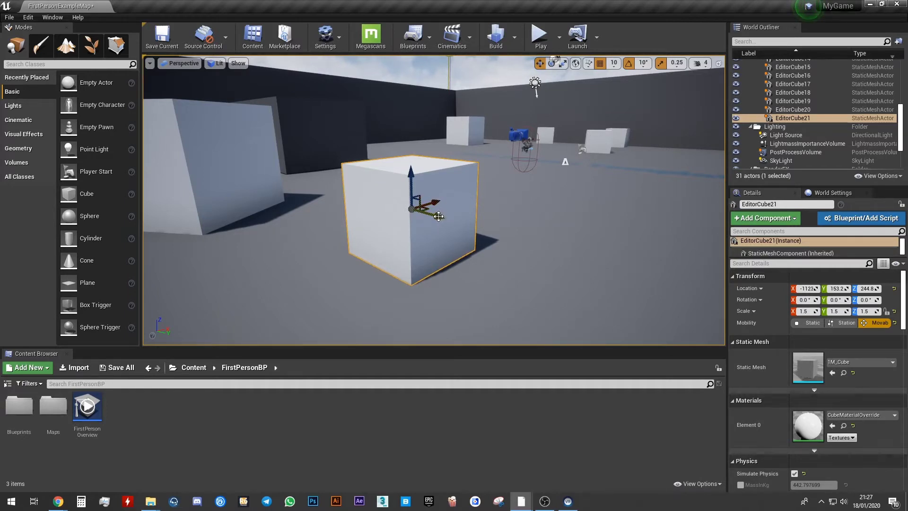
pyautogui.moveTo(435, 217); pyautogui.dragTo(434, 237)
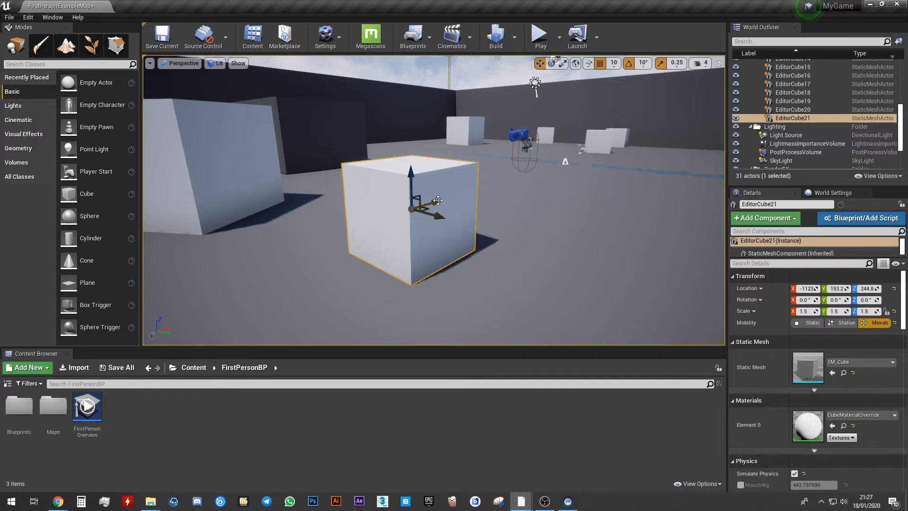
pyautogui.moveTo(437, 201); pyautogui.dragTo(422, 101)
pyautogui.moveTo(409, 184)
pyautogui.mouseDown(button='right')
pyautogui.moveTo(423, 169)
pyautogui.moveTo(410, 181)
pyautogui.moveTo(419, 198)
pyautogui.mouseUp(button='right')
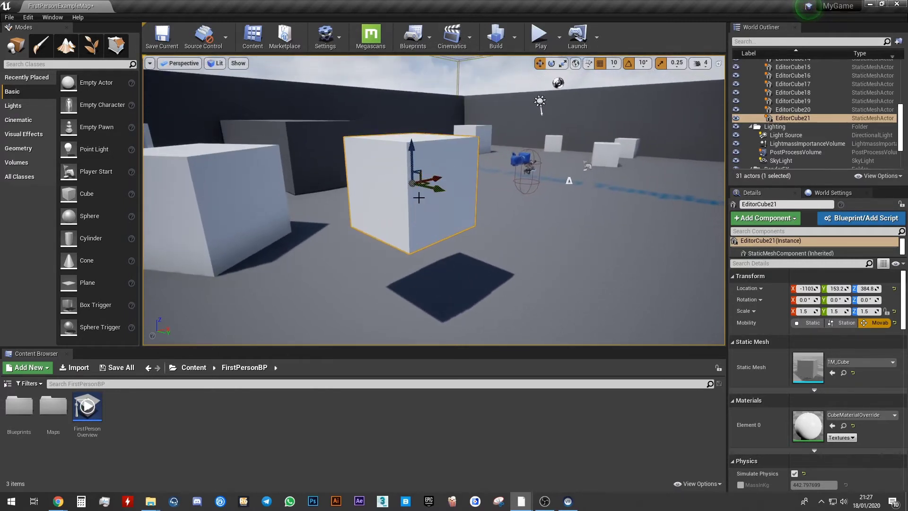
# Raise EditorCube21 to about Z 455 and snap it down to the floor, repeating the lift and drop once more
pyautogui.moveTo(416, 160); pyautogui.dragTo(409, 115)
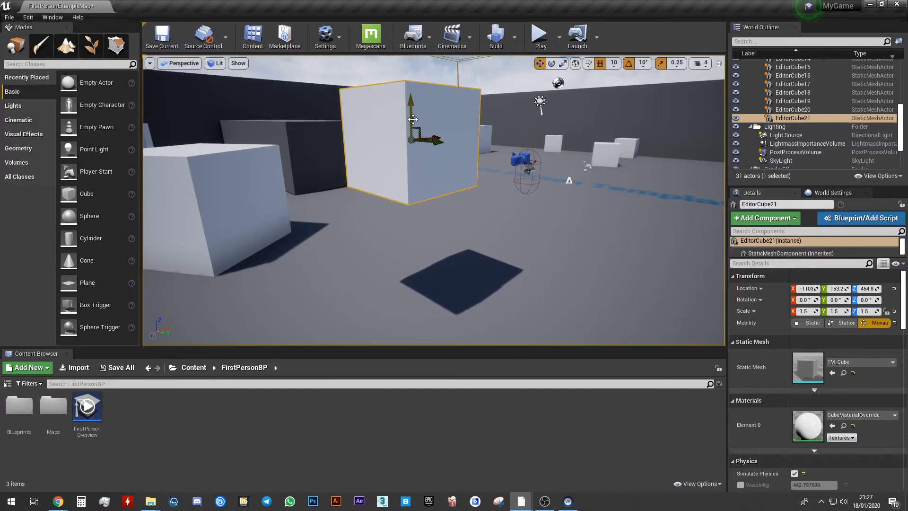
pyautogui.press('End')
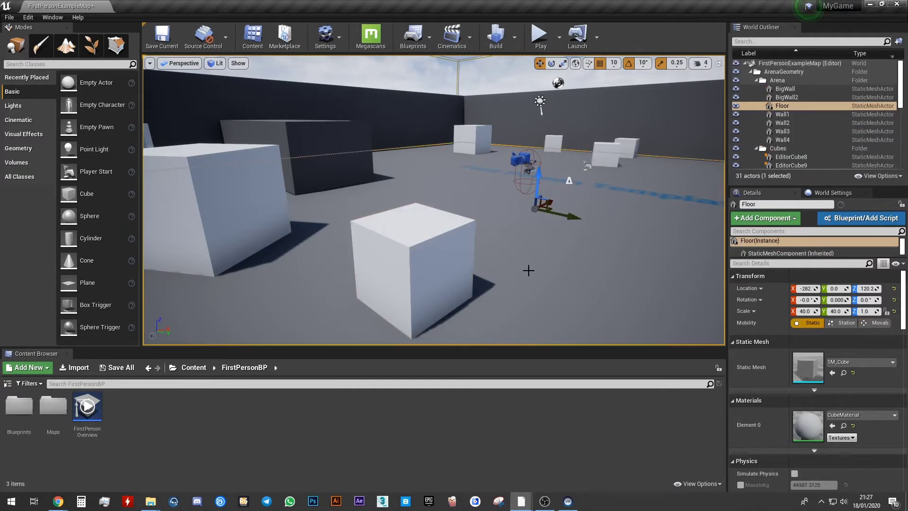
pyautogui.moveTo(414, 237); pyautogui.dragTo(416, 131)
pyautogui.press('End')
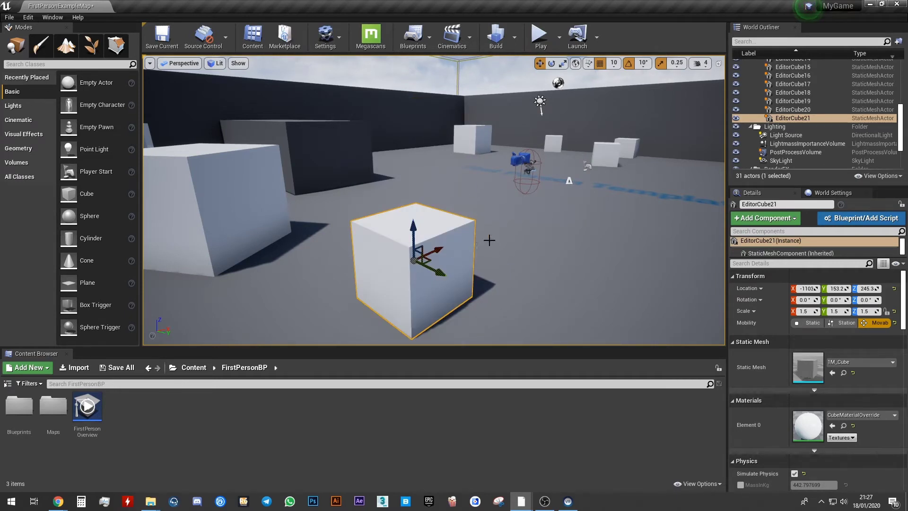
# Rotate EditorCube21 by 10° about its Z axis
pyautogui.click(552, 64)
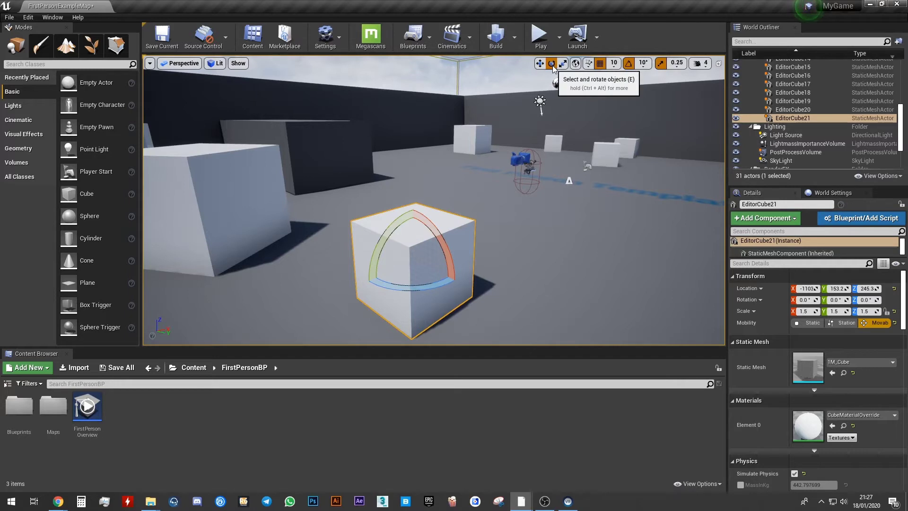
pyautogui.moveTo(436, 288); pyautogui.dragTo(396, 224)
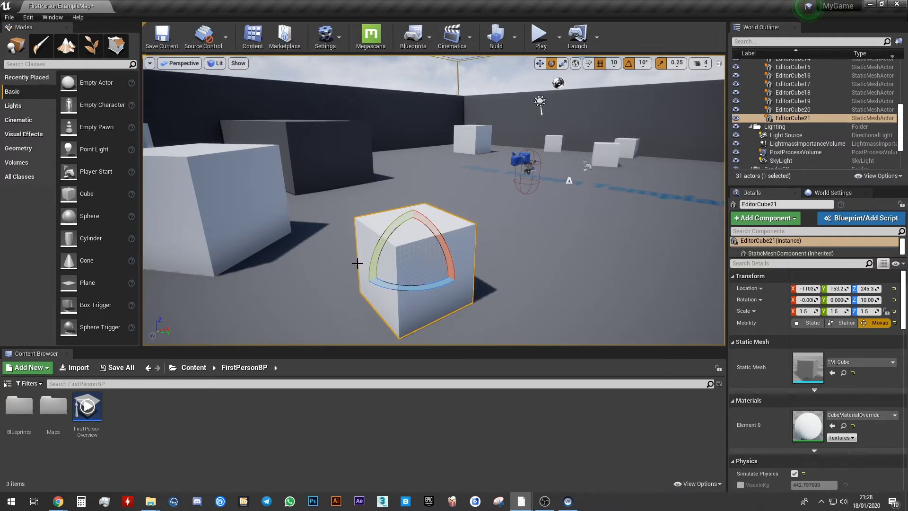
pyautogui.moveTo(361, 245)
pyautogui.mouseDown(button='right')
pyautogui.moveTo(366, 258)
pyautogui.moveTo(362, 246)
pyautogui.mouseUp(button='right')
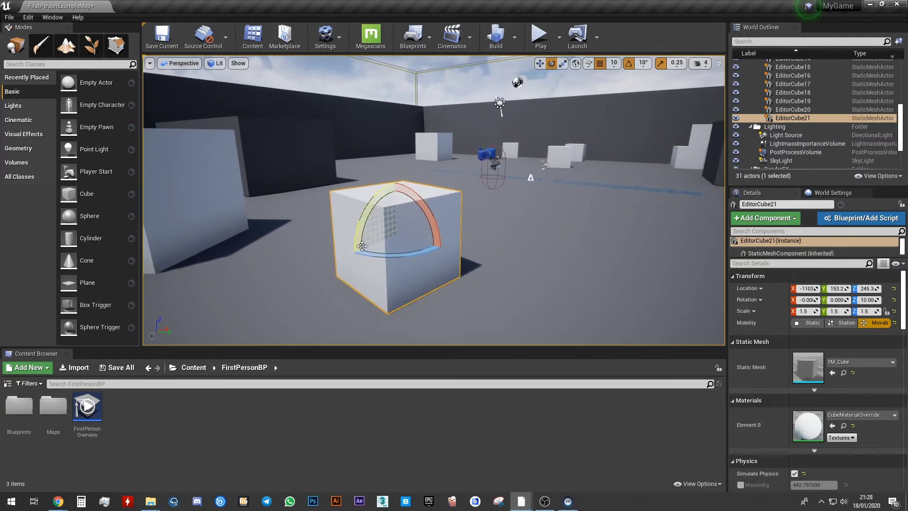
# Move EditorCube21 along the X axis to about -843 and undo the move
pyautogui.click(541, 64)
pyautogui.moveTo(420, 229); pyautogui.dragTo(481, 204)
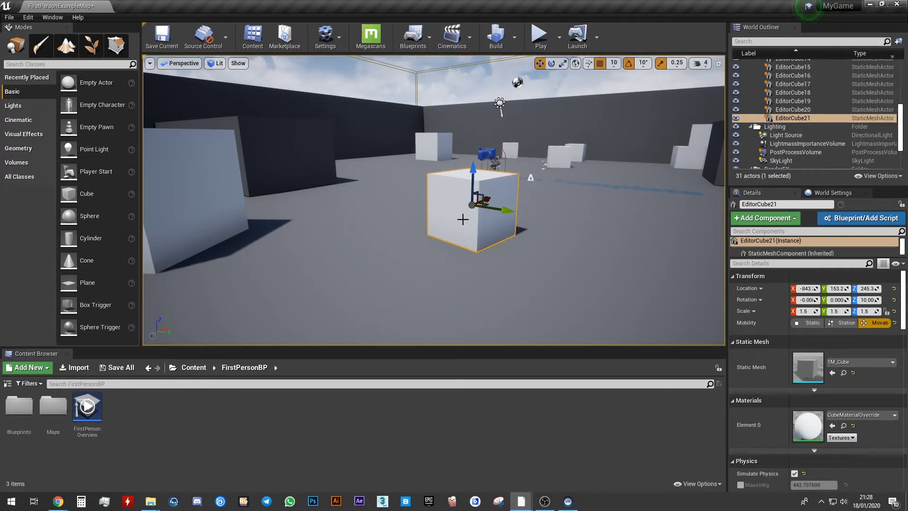
pyautogui.press('ctrl')
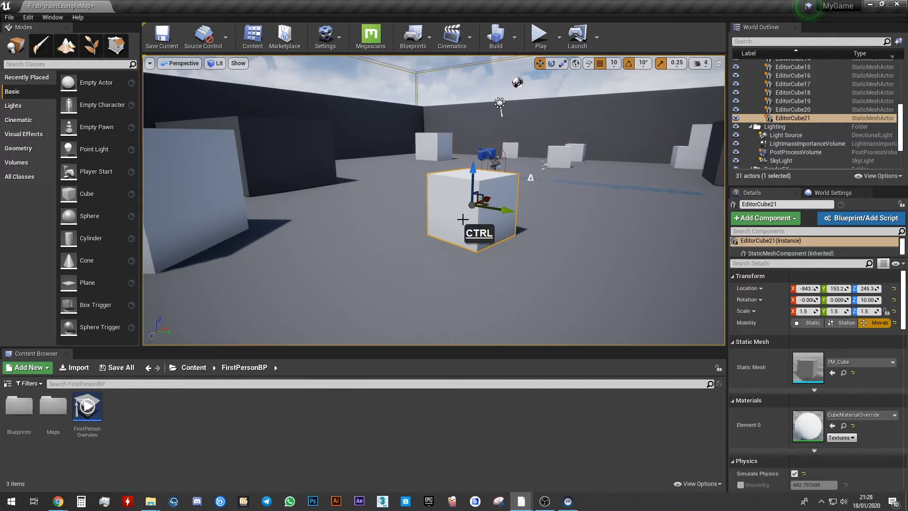
pyautogui.hotkey('ctrl', 'z')
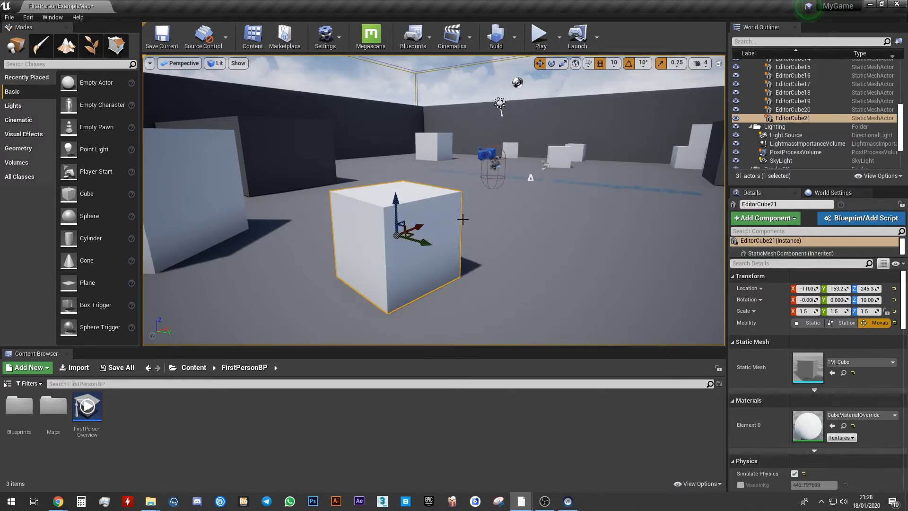
# Scale EditorCube21 to 2.25 on X, 1.75 on Y and 1.0 on Z
pyautogui.click(563, 64)
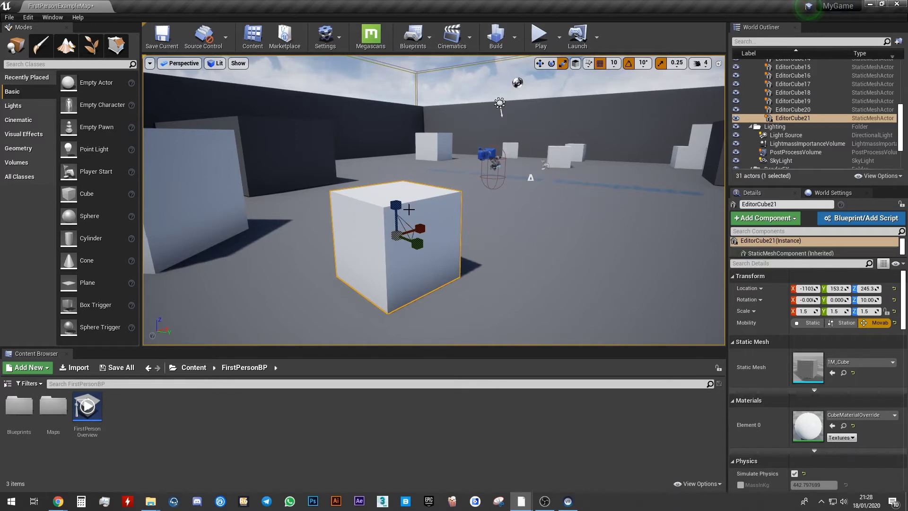
pyautogui.moveTo(420, 229); pyautogui.dragTo(473, 286)
pyautogui.moveTo(393, 205)
pyautogui.mouseDown()
pyautogui.moveTo(395, 171)
pyautogui.moveTo(397, 211)
pyautogui.mouseUp()
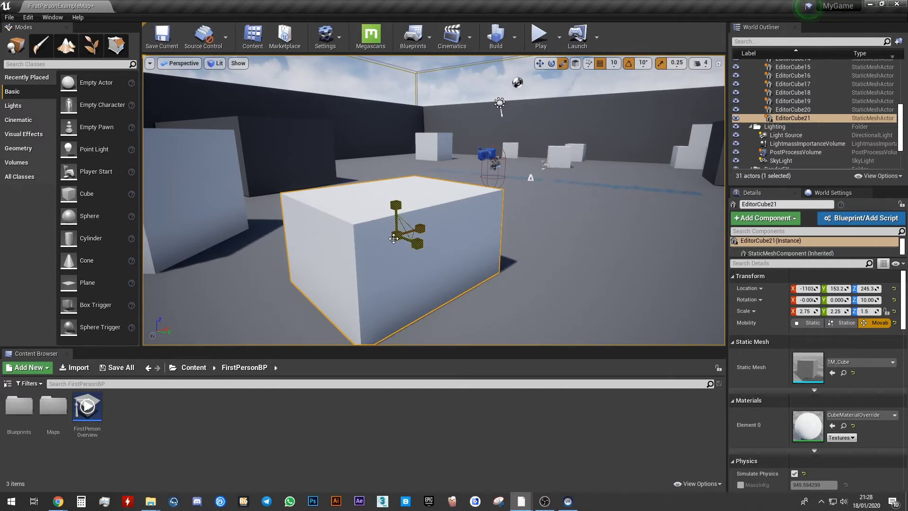
pyautogui.moveTo(394, 239)
pyautogui.mouseDown()
pyautogui.moveTo(402, 246)
pyautogui.moveTo(402, 225)
pyautogui.moveTo(393, 315)
pyautogui.moveTo(406, 226)
pyautogui.moveTo(413, 307)
pyautogui.moveTo(422, 200)
pyautogui.moveTo(402, 301)
pyautogui.moveTo(412, 207)
pyautogui.moveTo(412, 318)
pyautogui.moveTo(416, 253)
pyautogui.moveTo(411, 314)
pyautogui.moveTo(395, 237)
pyautogui.mouseUp()
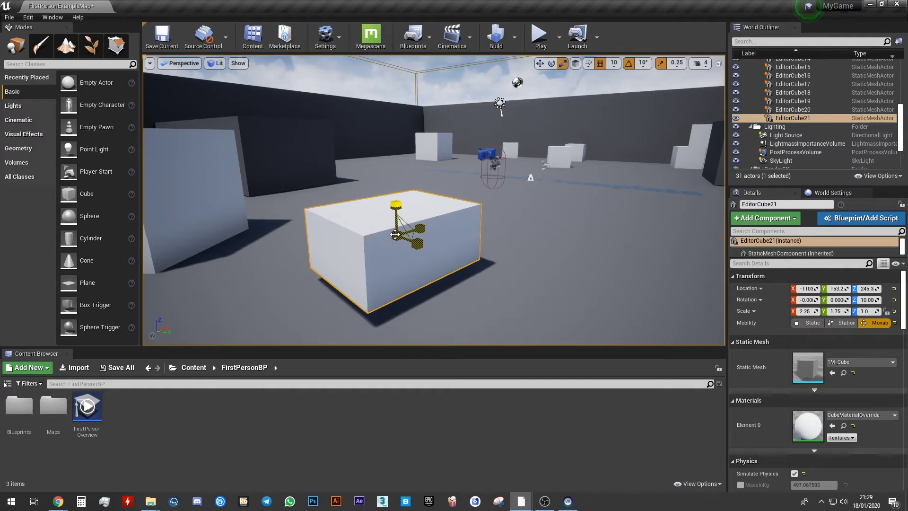
# Move EditorCube21 in the YZ plane to about Y 63 and Z 255
pyautogui.click(541, 65)
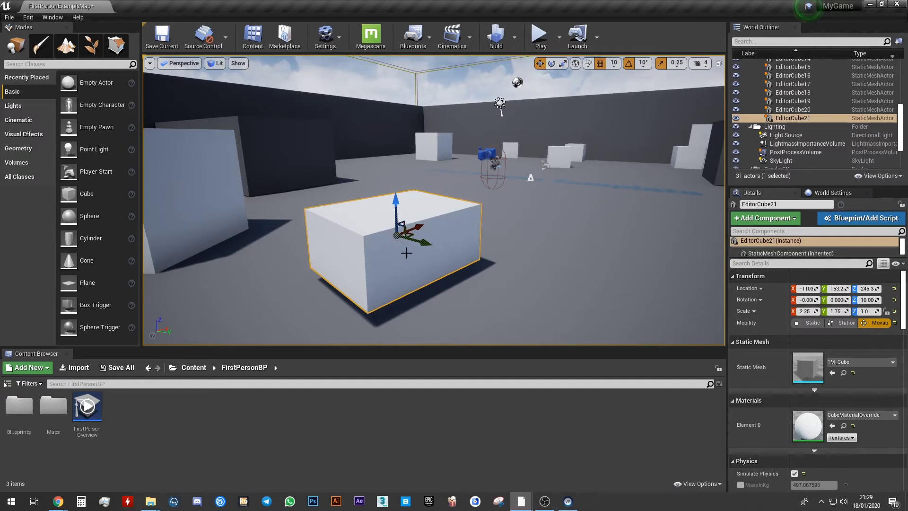
pyautogui.moveTo(406, 253); pyautogui.dragTo(431, 223, button='right')
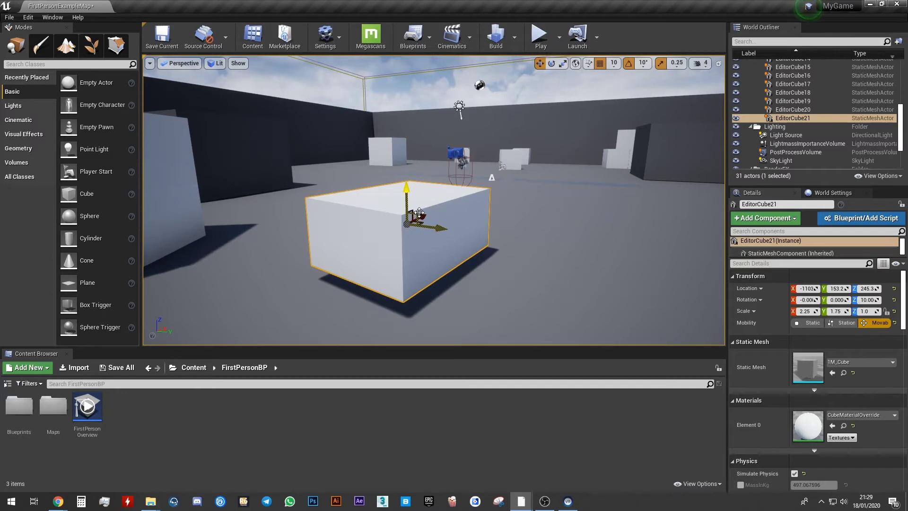
pyautogui.moveTo(420, 213); pyautogui.dragTo(370, 201)
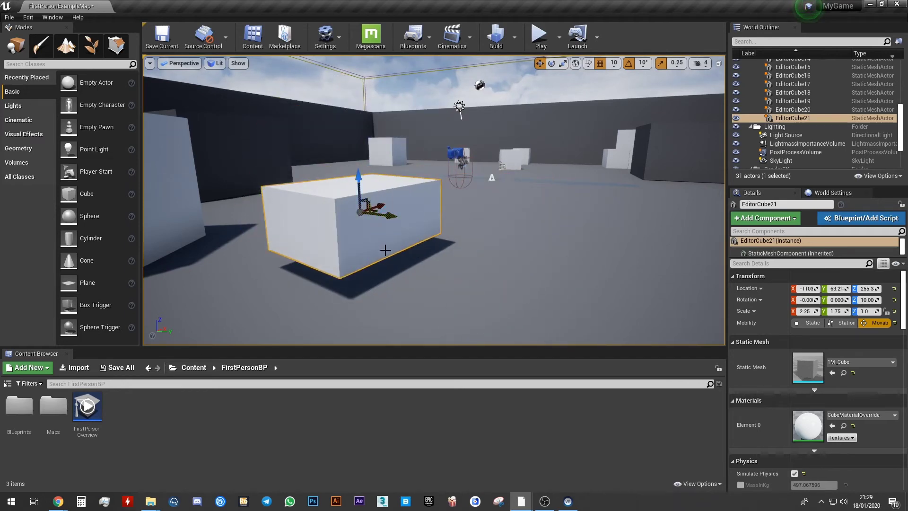
# Move EditorCube21 along the X axis to about -943 and undo the move
pyautogui.moveTo(455, 196); pyautogui.dragTo(400, 222, button='right')
pyautogui.keyDown('ctrl'); pyautogui.moveTo(399, 223); pyautogui.dragTo(505, 190); pyautogui.keyUp('ctrl')
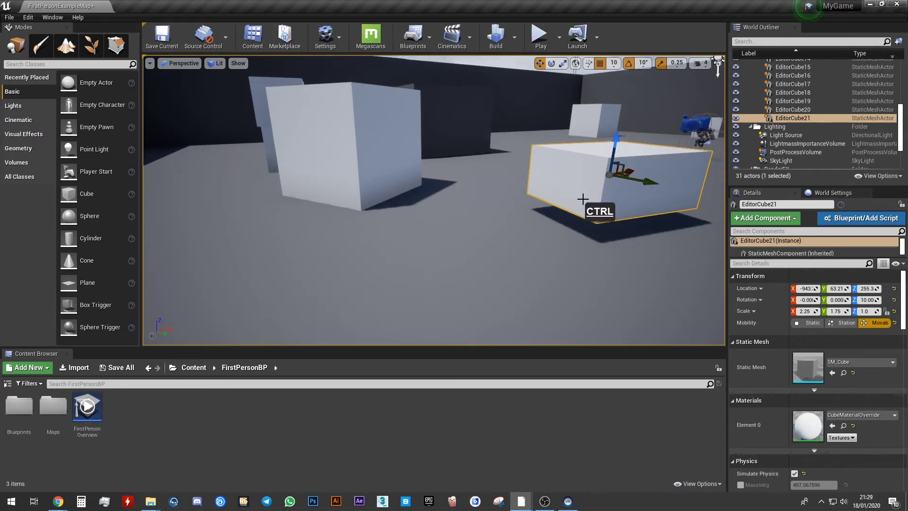
pyautogui.hotkey('ctrl', 'z')
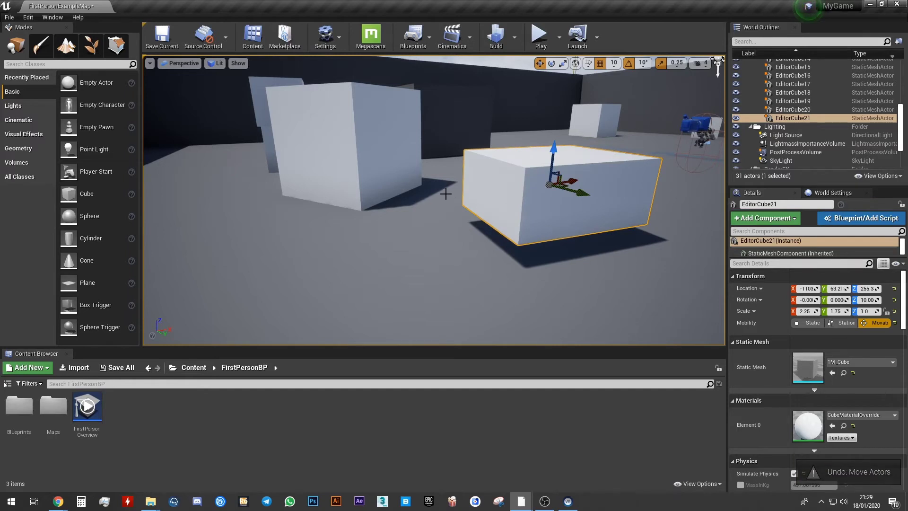
# Move EditorCube21 in the XY plane to about X -1043 and Y 73
pyautogui.moveTo(446, 204); pyautogui.dragTo(415, 179, button='right')
pyautogui.press('d')
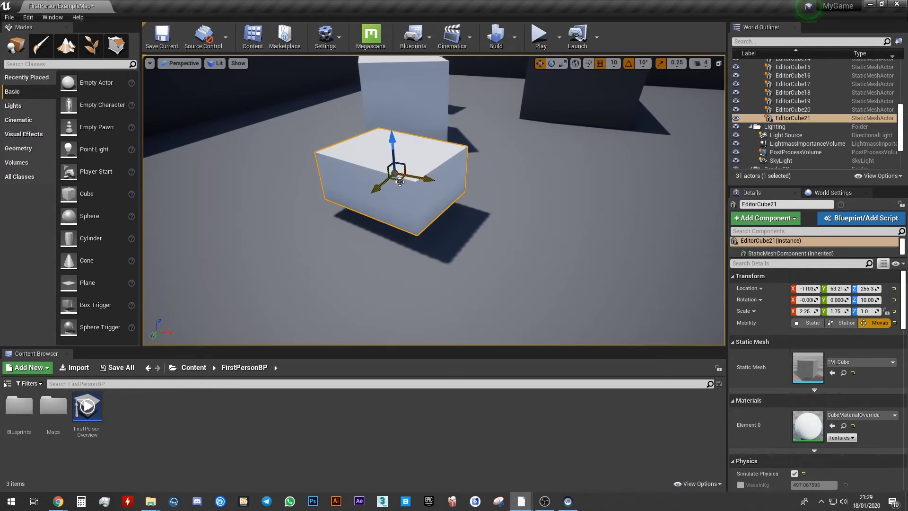
pyautogui.moveTo(400, 181); pyautogui.dragTo(430, 195)
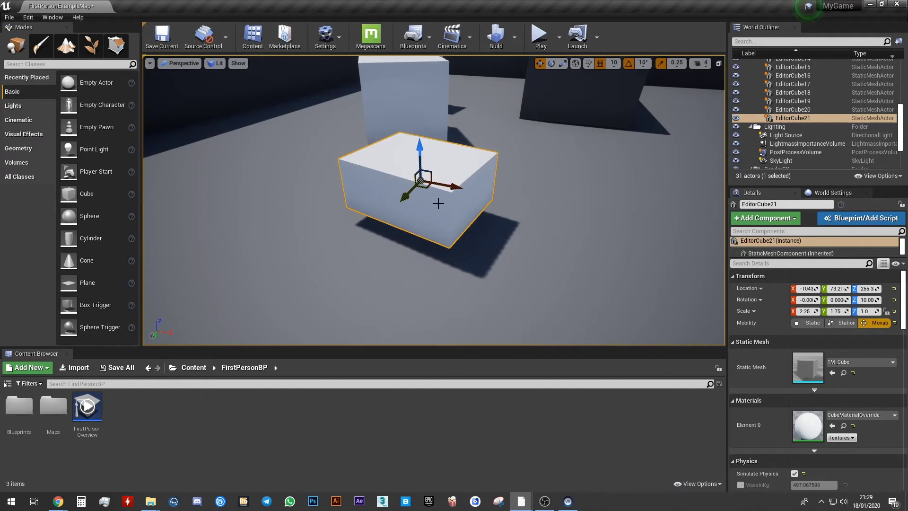
# Cycle EditorCube21's transform gizmo through the rotate and scale modes and back to move
pyautogui.moveTo(423, 235); pyautogui.dragTo(428, 229, button='right')
pyautogui.press('a')
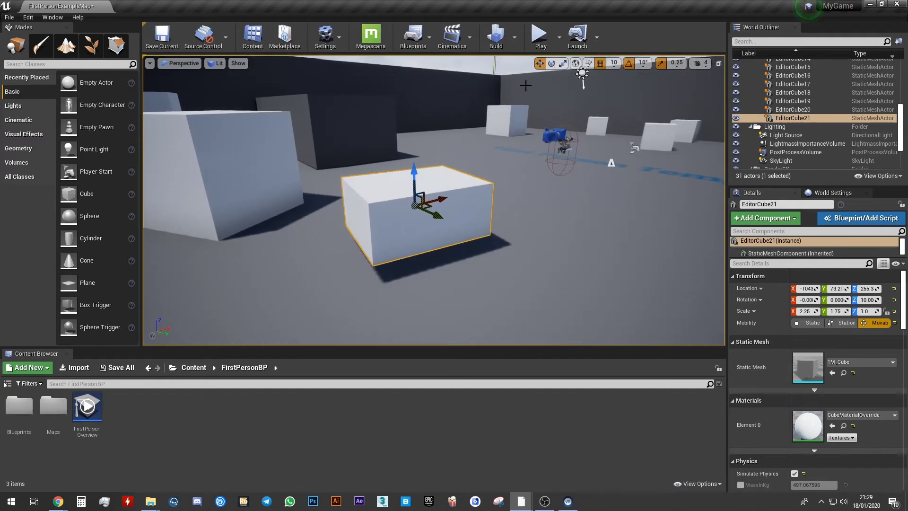
pyautogui.click(552, 63)
pyautogui.click(563, 63)
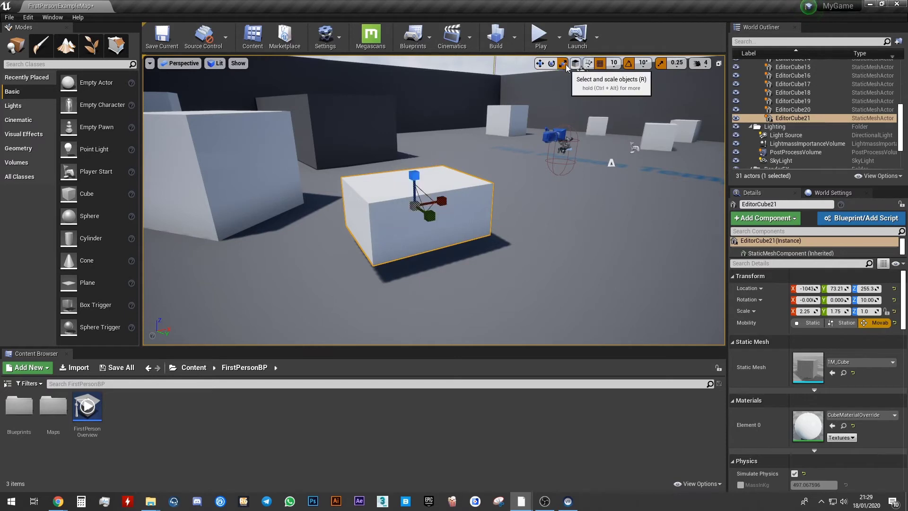
pyautogui.click(541, 64)
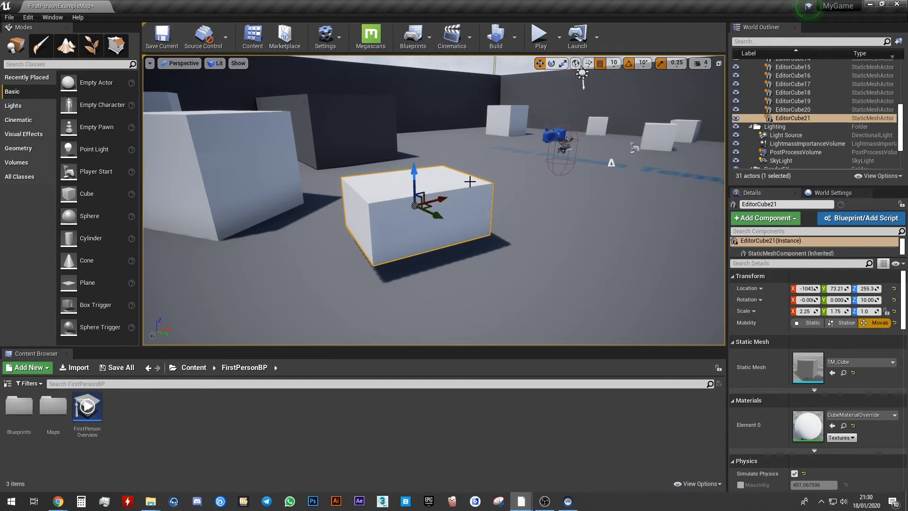
pyautogui.moveTo(472, 181); pyautogui.dragTo(434, 181, button='right')
pyautogui.press('d')
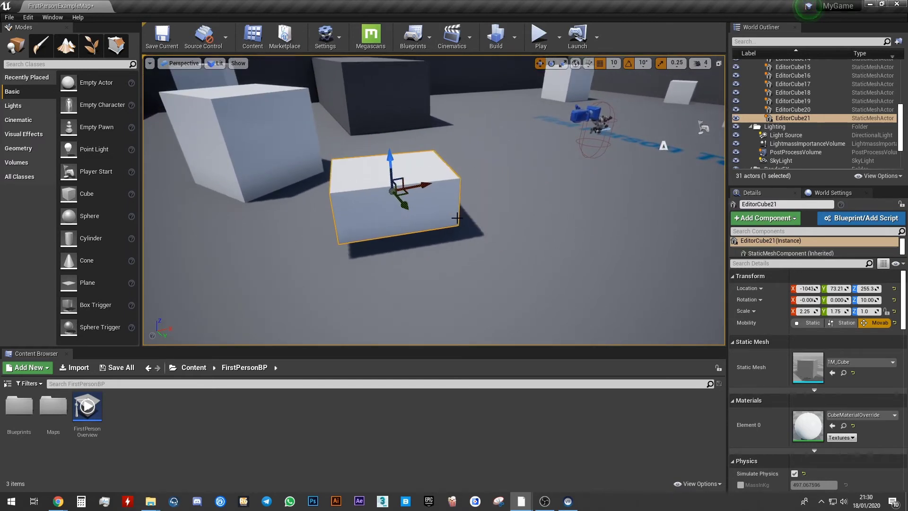
pyautogui.moveTo(522, 206); pyautogui.dragTo(534, 196, button='right')
pyautogui.moveTo(522, 205); pyautogui.dragTo(522, 205, button='right')
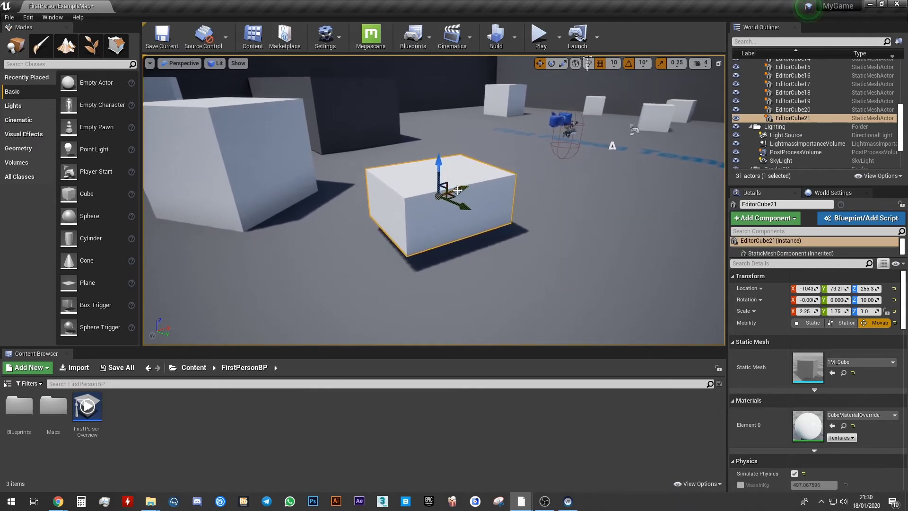
pyautogui.press('e')
pyautogui.press('w')
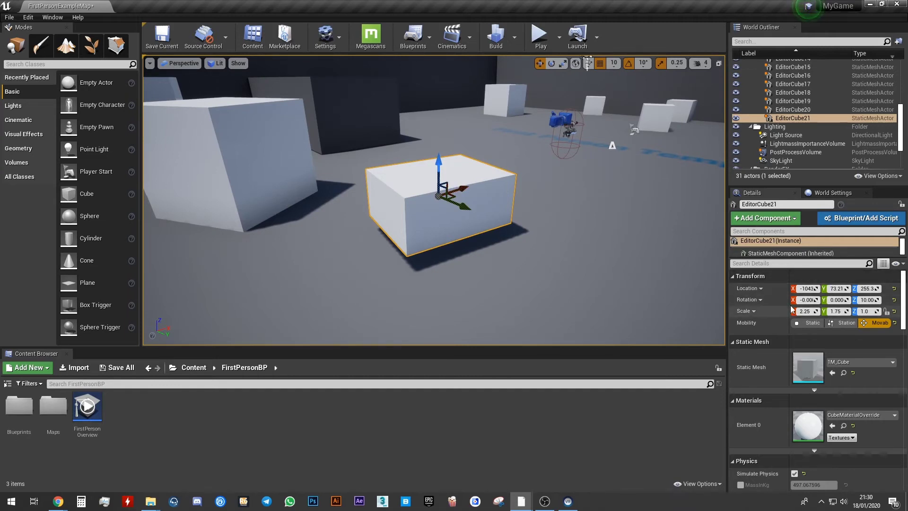
# Widen the Details area so the full location, rotation and scale values fit
pyautogui.moveTo(788, 296); pyautogui.dragTo(719, 300)
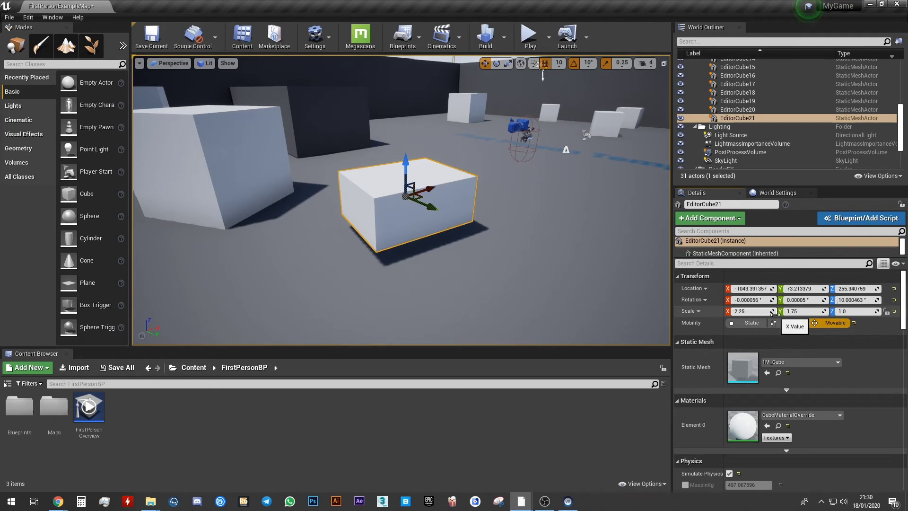
pyautogui.moveTo(497, 264); pyautogui.dragTo(469, 237, button='right')
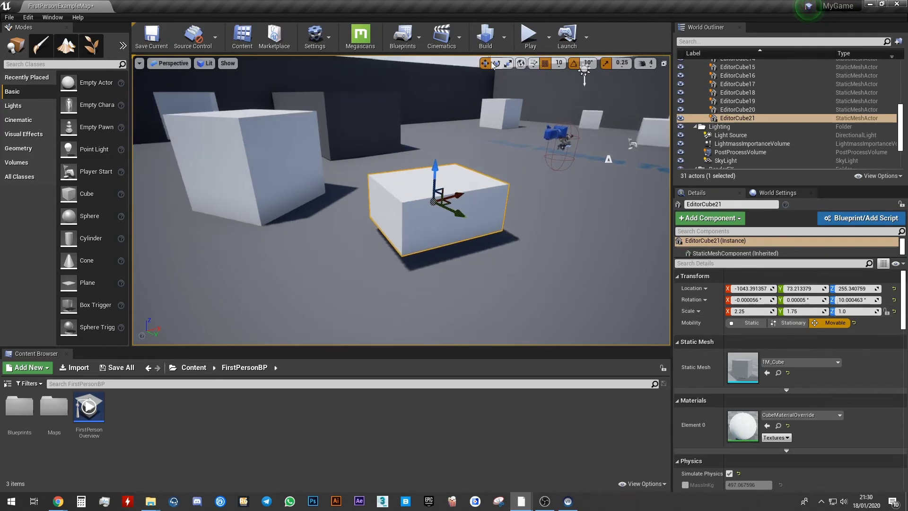
# Rotate EditorCube21 freely to about 29.6°, -5°, 8.7° and scale it to 4.5 along X
pyautogui.press('e')
pyautogui.moveTo(464, 180); pyautogui.dragTo(440, 202)
pyautogui.click(508, 63)
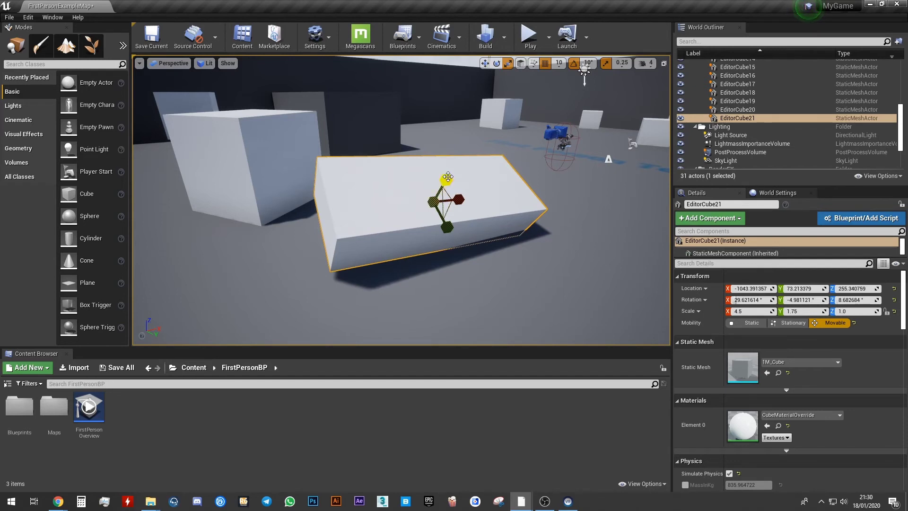
# Set EditorCube21's X, Y and Z rotation values to 0
pyautogui.click(744, 300)
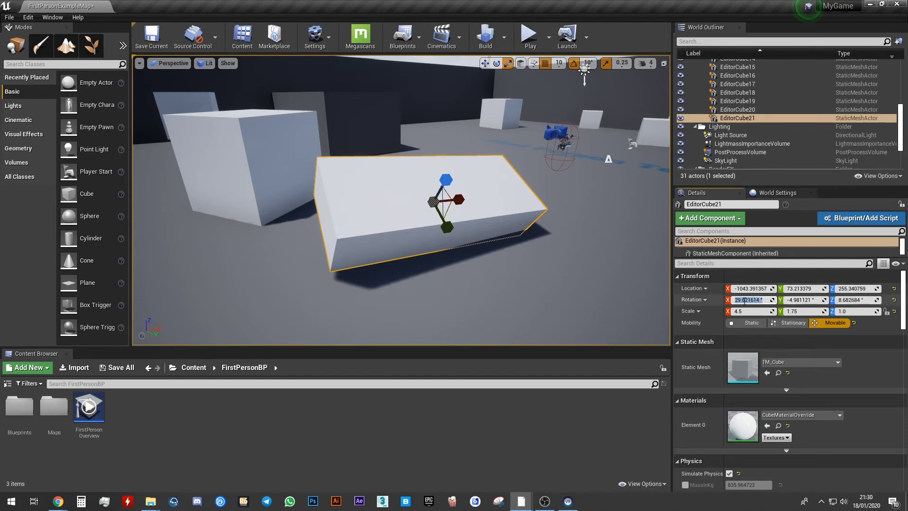
pyautogui.write('0')
pyautogui.press('Return')
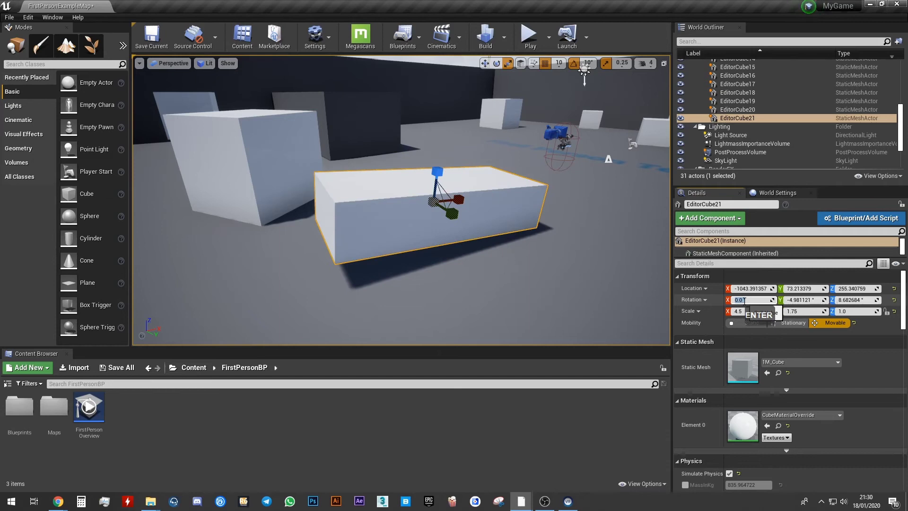
pyautogui.click(792, 300)
pyautogui.write('0')
pyautogui.press('Return')
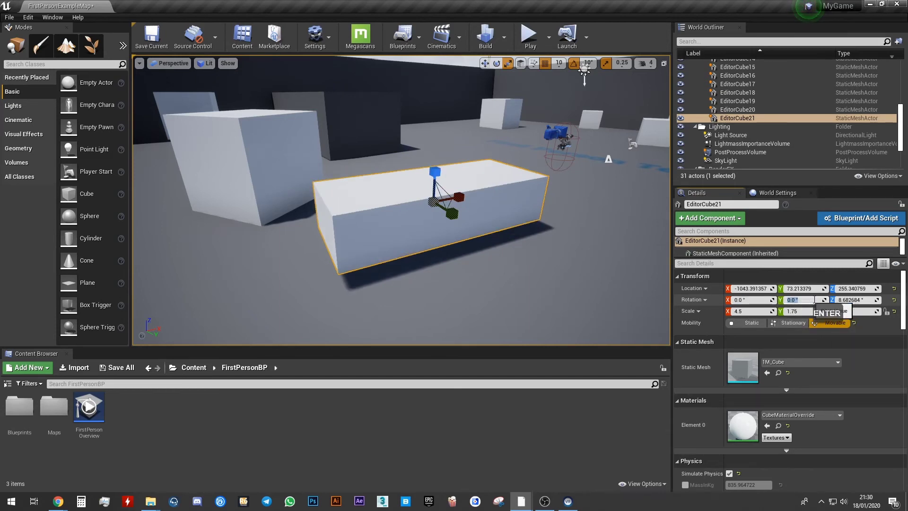
pyautogui.click(851, 300)
pyautogui.write('0')
pyautogui.press('Return')
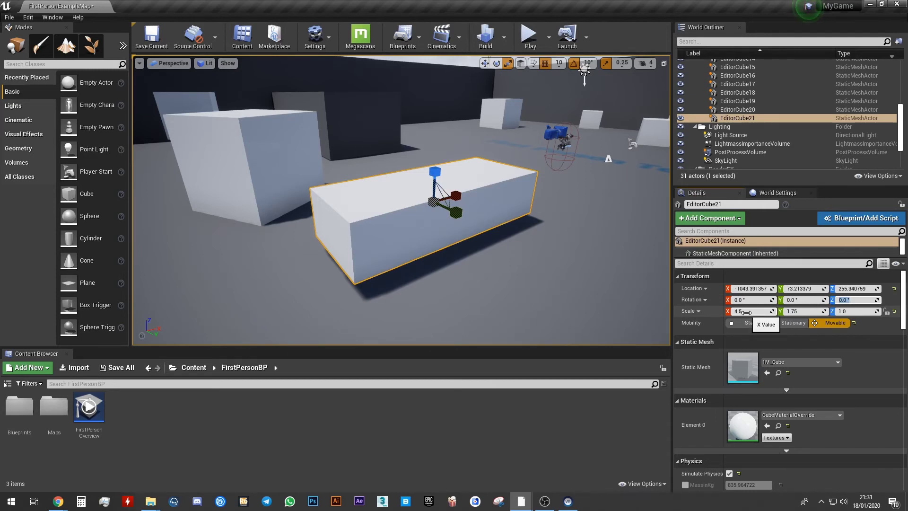
# Set EditorCube21's X, Y and Z scale values to 1
pyautogui.click(748, 312)
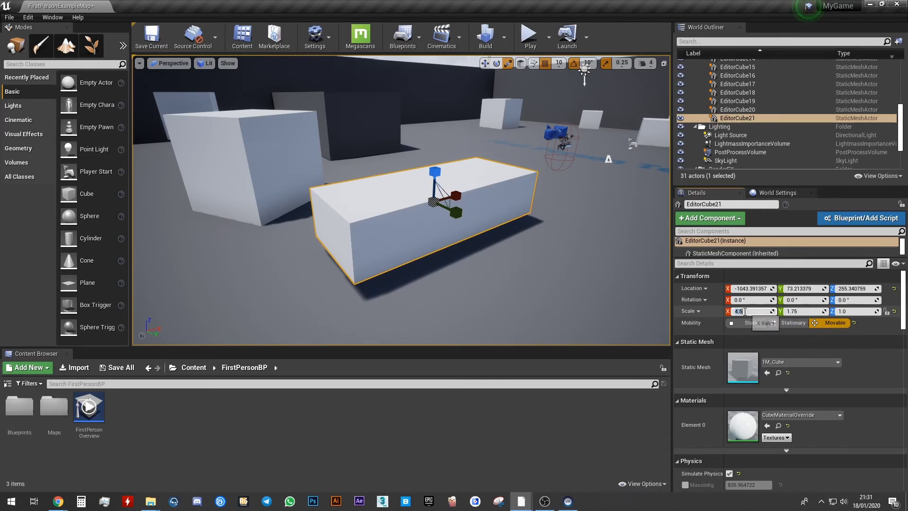
pyautogui.write('1')
pyautogui.press('Return')
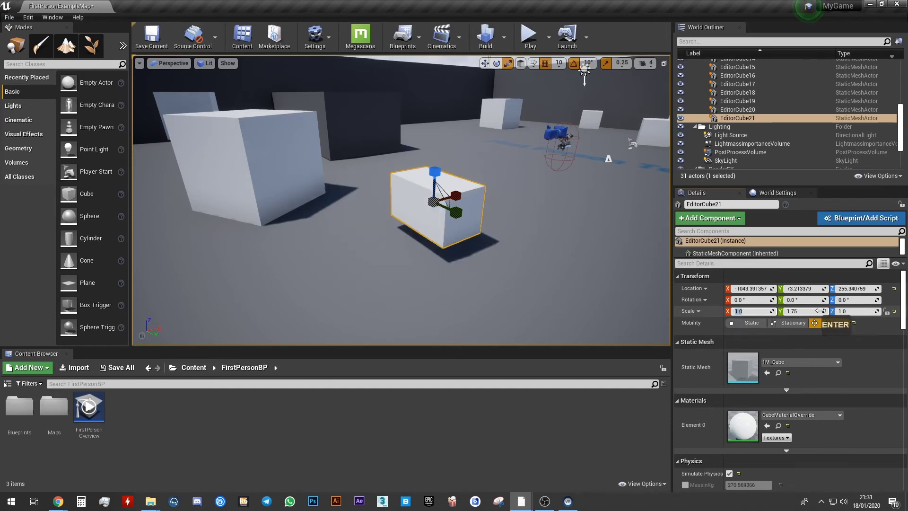
pyautogui.click(809, 311)
pyautogui.write('1')
pyautogui.press('Return')
pyautogui.click(847, 312)
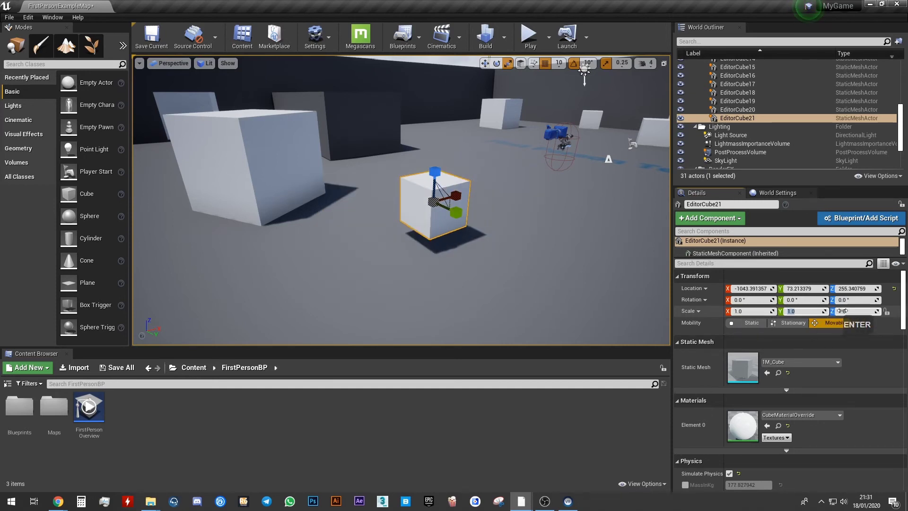
pyautogui.press('Return')
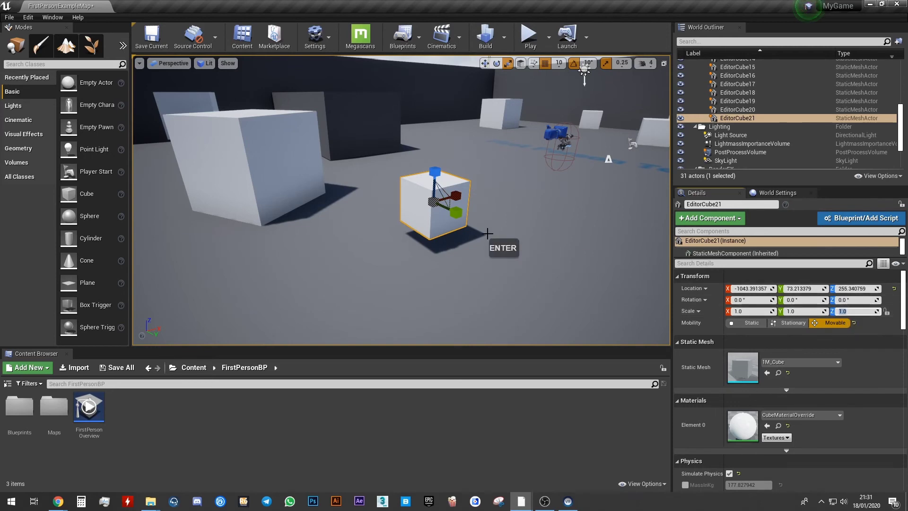
# Snap the unscaled EditorCube21 down to the floor
pyautogui.moveTo(505, 249); pyautogui.dragTo(417, 234, button='right')
pyautogui.press('a')
pyautogui.press('w')
pyautogui.press('d')
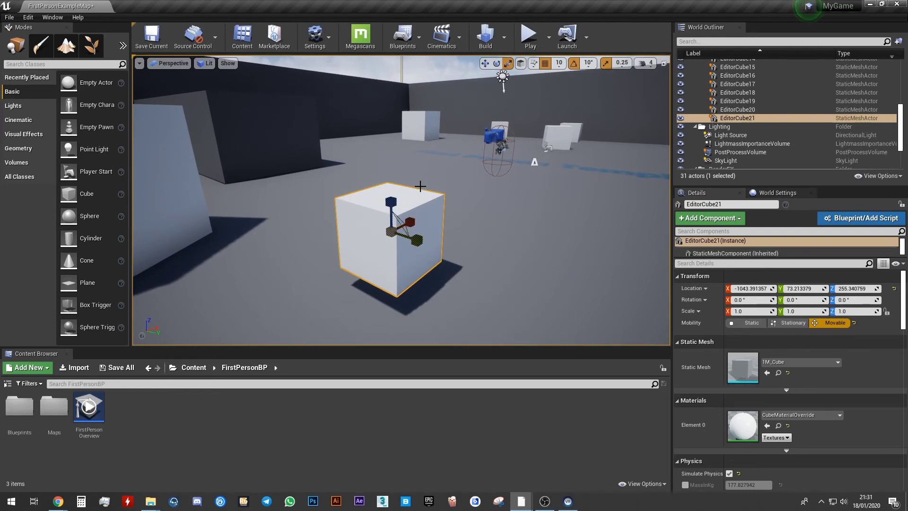
pyautogui.press('End')
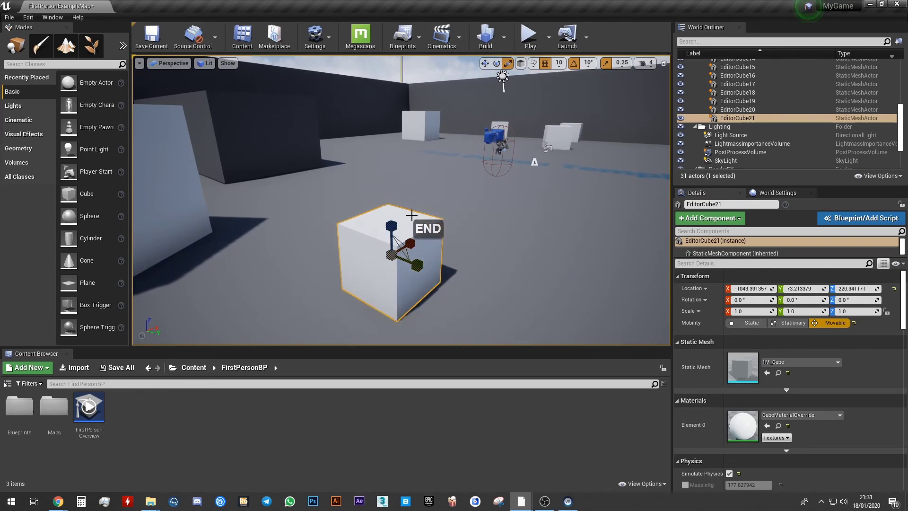
pyautogui.moveTo(435, 217)
pyautogui.mouseDown(button='right')
pyautogui.moveTo(428, 208)
pyautogui.moveTo(434, 217)
pyautogui.mouseUp(button='right')
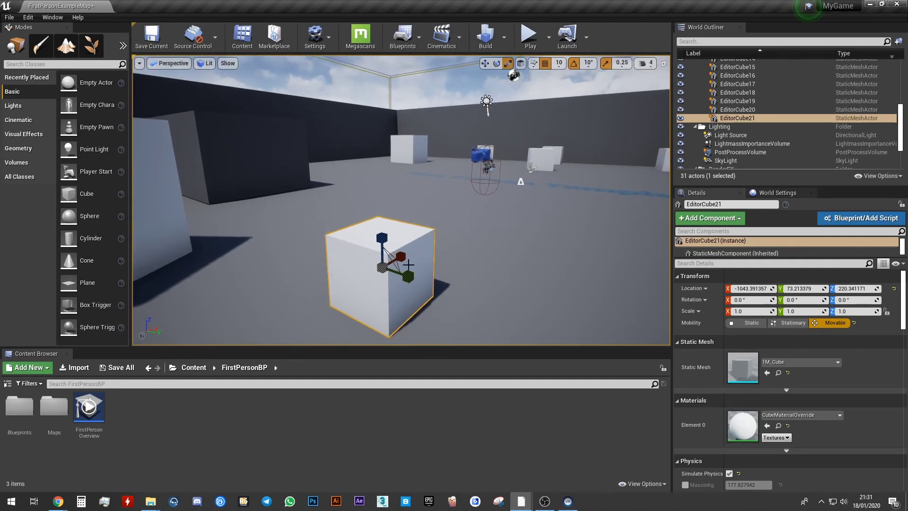
# Raise EditorCube21 to about Z 320 and rotate it 30° about its X axis
pyautogui.click(485, 64)
pyautogui.moveTo(381, 233); pyautogui.dragTo(382, 121)
pyautogui.press('space')
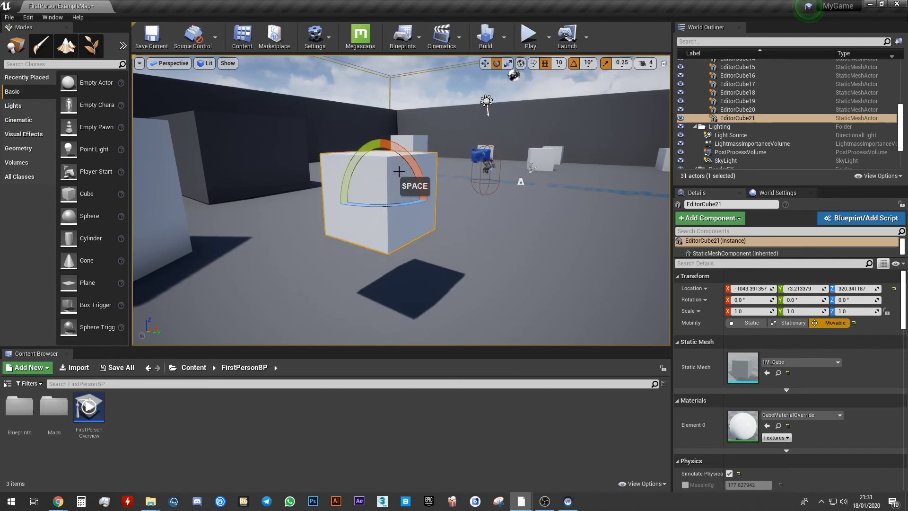
pyautogui.moveTo(423, 199); pyautogui.dragTo(406, 142)
# Scale EditorCube21 to 2.75 along X and reset its rotation and scale to the defaults
pyautogui.press('space')
pyautogui.moveTo(401, 189); pyautogui.dragTo(449, 181)
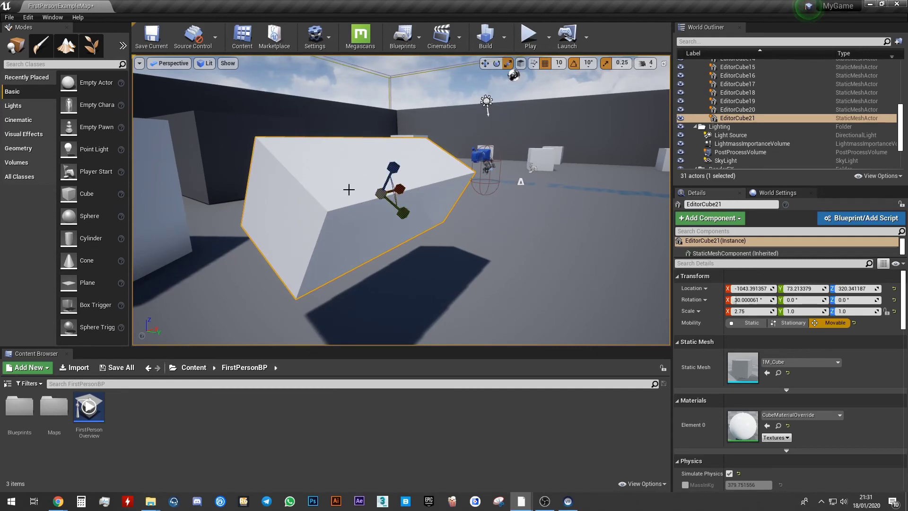
pyautogui.click(894, 301)
pyautogui.click(894, 311)
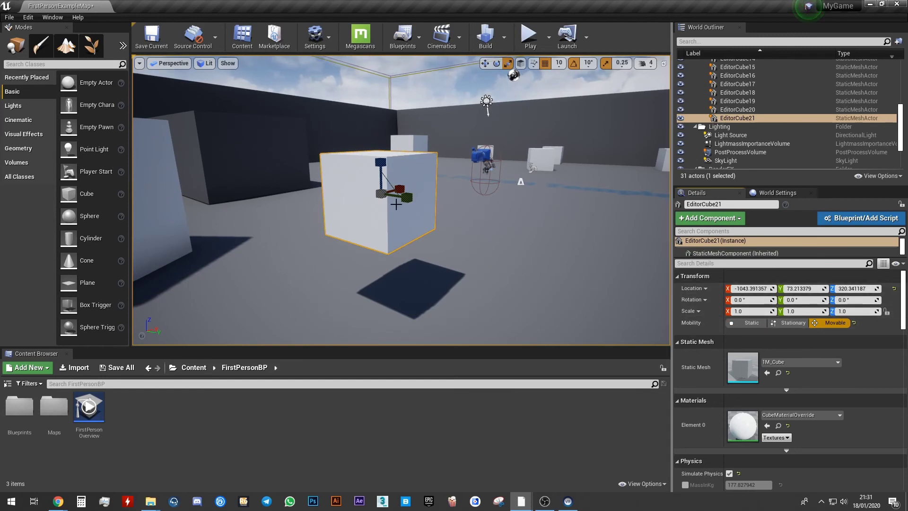
# Drop the raised EditorCube21 back onto the floor
pyautogui.moveTo(424, 222); pyautogui.dragTo(409, 236, button='right')
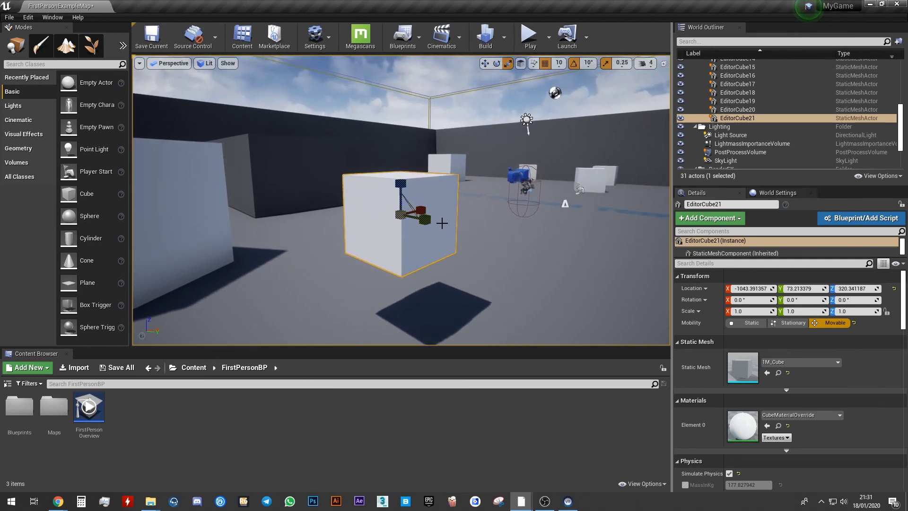
pyautogui.press('End')
pyautogui.moveTo(442, 223); pyautogui.dragTo(467, 223, button='right')
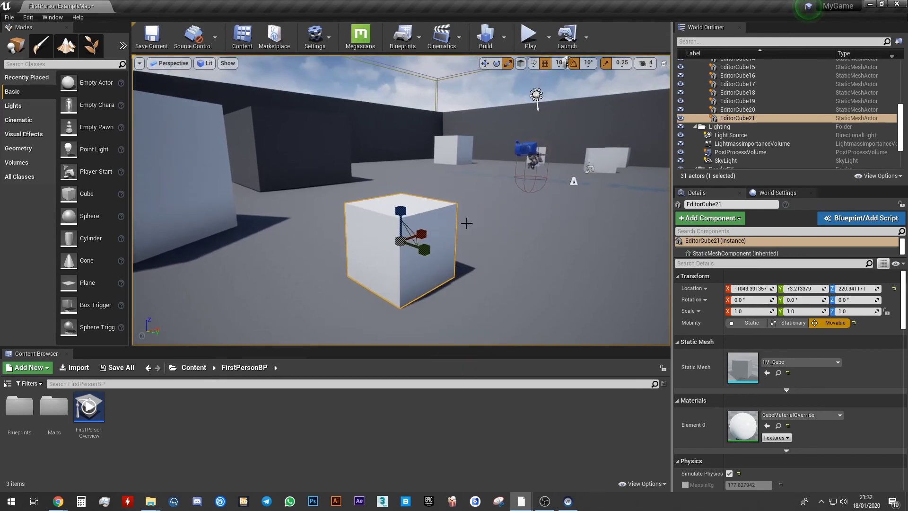
# Cycle EditorCube21's transform gizmo through the rotate, scale and move modes, leaving the move gizmo active
pyautogui.click(497, 63)
pyautogui.click(485, 63)
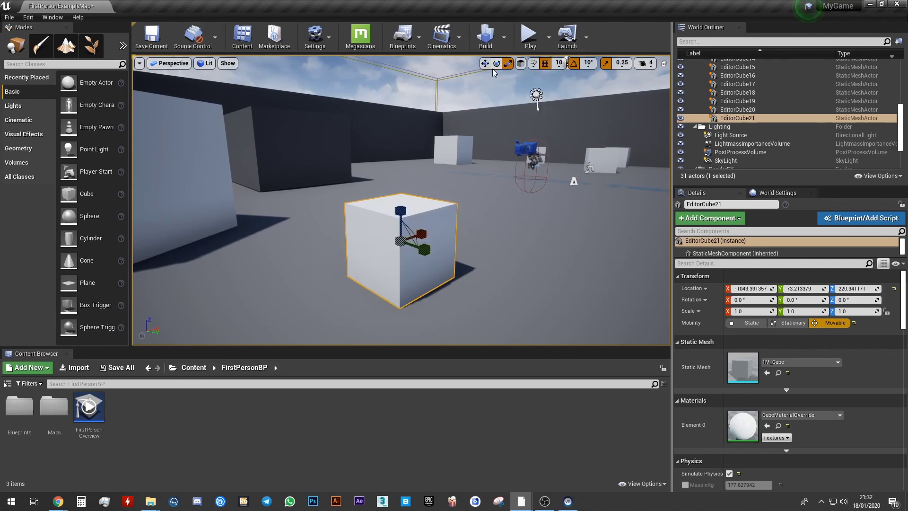
pyautogui.moveTo(466, 227); pyautogui.dragTo(431, 177, button='right')
pyautogui.press('s')
pyautogui.press('a')
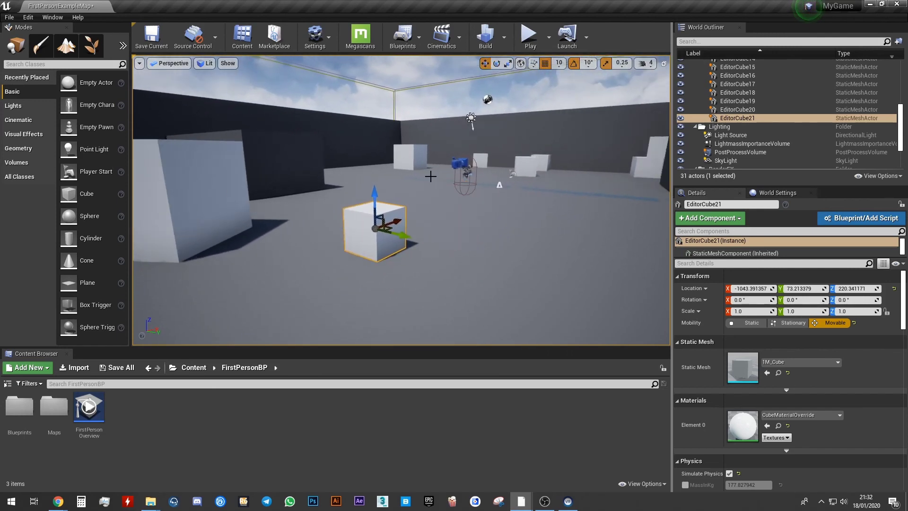
pyautogui.click(496, 63)
pyautogui.click(508, 63)
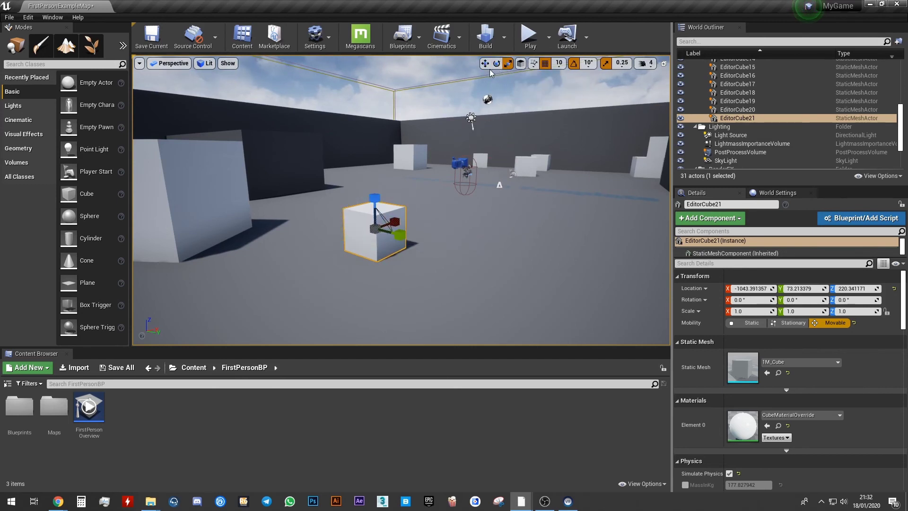
pyautogui.click(485, 63)
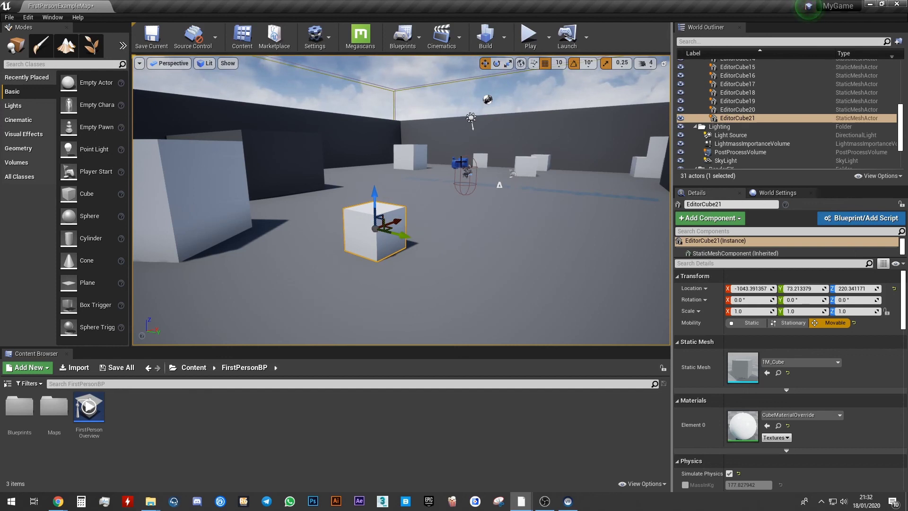
# Move EditorCube11 across the floor to just ahead of the first-person character, near the First Person Template lettering
pyautogui.click(535, 169)
pyautogui.moveTo(535, 169); pyautogui.dragTo(535, 168, button='right')
pyautogui.press('d')
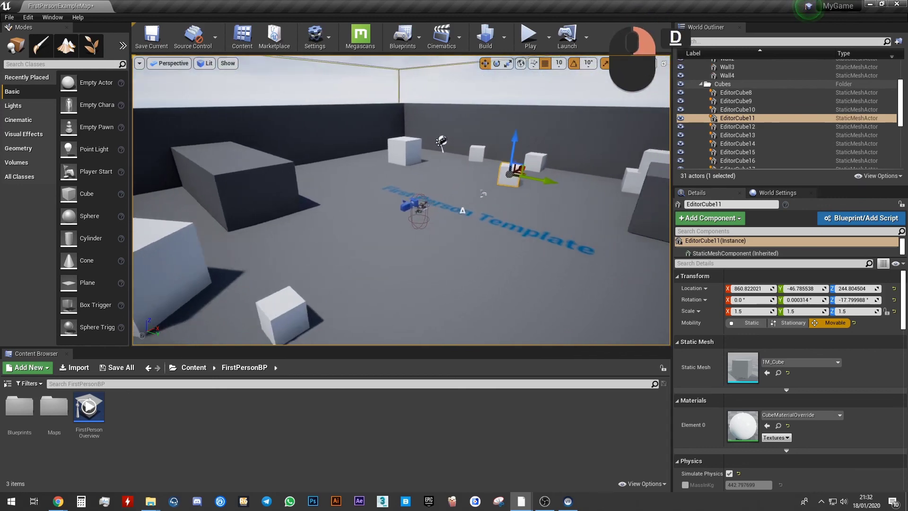
pyautogui.moveTo(483, 194); pyautogui.dragTo(483, 193, button='right')
pyautogui.moveTo(499, 192); pyautogui.dragTo(379, 194)
pyautogui.press('a')
pyautogui.moveTo(462, 176); pyautogui.dragTo(463, 176, button='right')
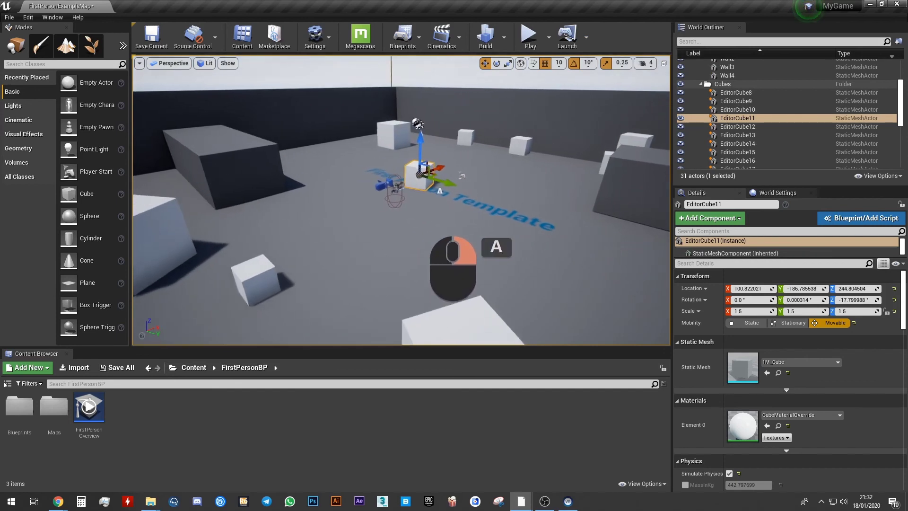
pyautogui.moveTo(393, 211); pyautogui.dragTo(392, 211, button='right')
pyautogui.moveTo(433, 182)
pyautogui.mouseDown()
pyautogui.moveTo(446, 189)
pyautogui.moveTo(437, 166)
pyautogui.mouseUp()
# Play-test the level in the viewport by walking around the moved cube and firing the gun, and end the play session
pyautogui.click(530, 35)
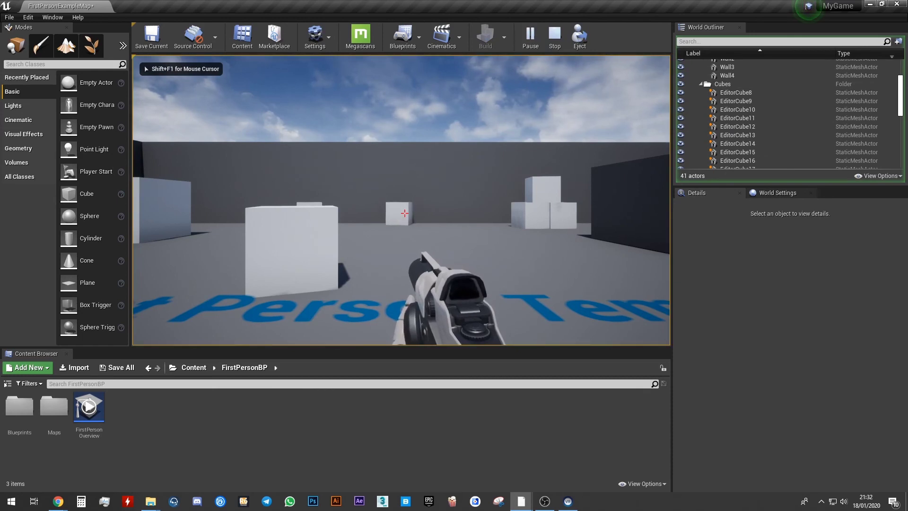
pyautogui.press('w')
pyautogui.press('a')
pyautogui.press('s')
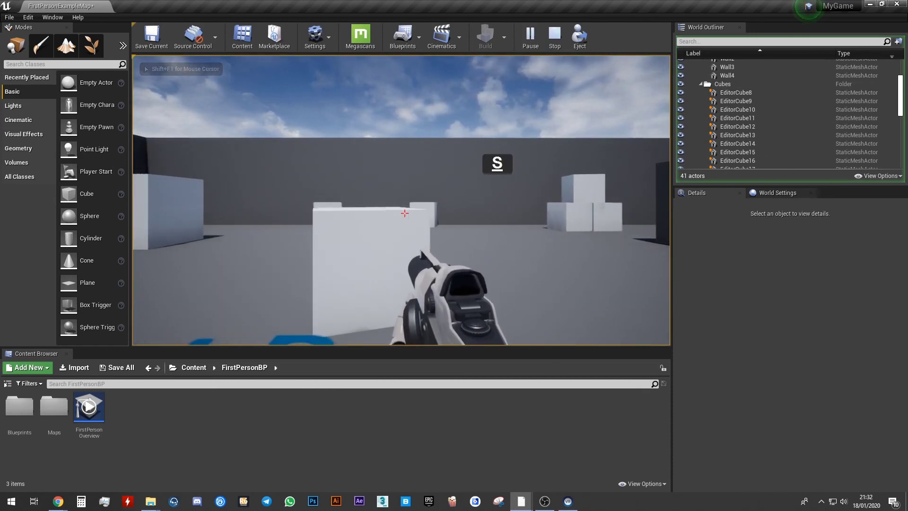
pyautogui.press('d')
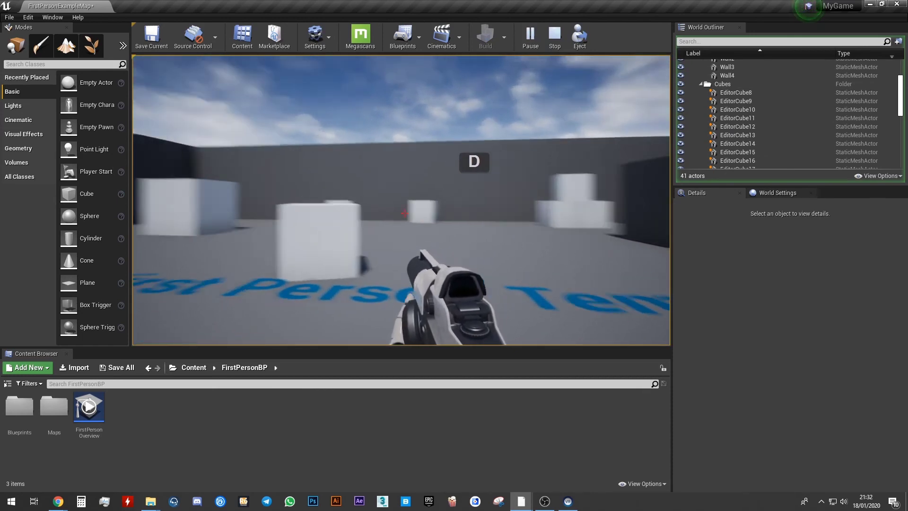
pyautogui.click(405, 214)
pyautogui.press('w')
pyautogui.click(405, 214)
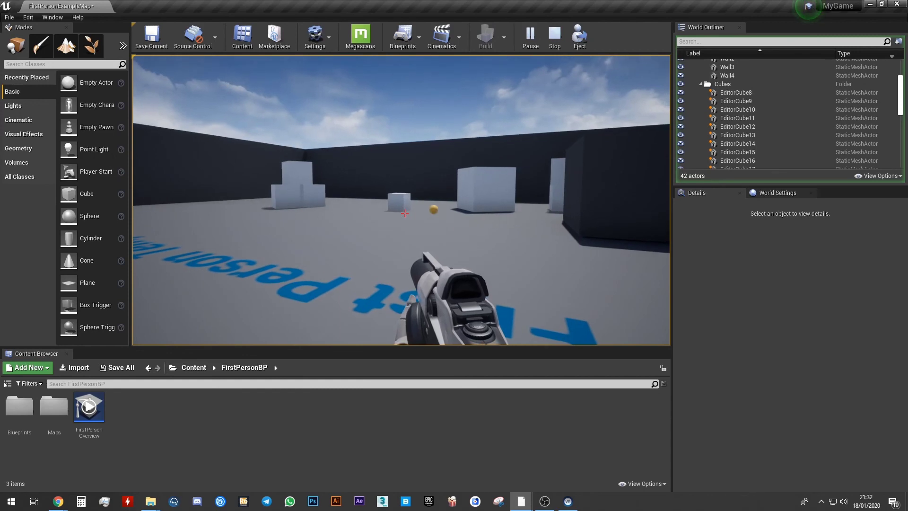
pyautogui.press('Escape')
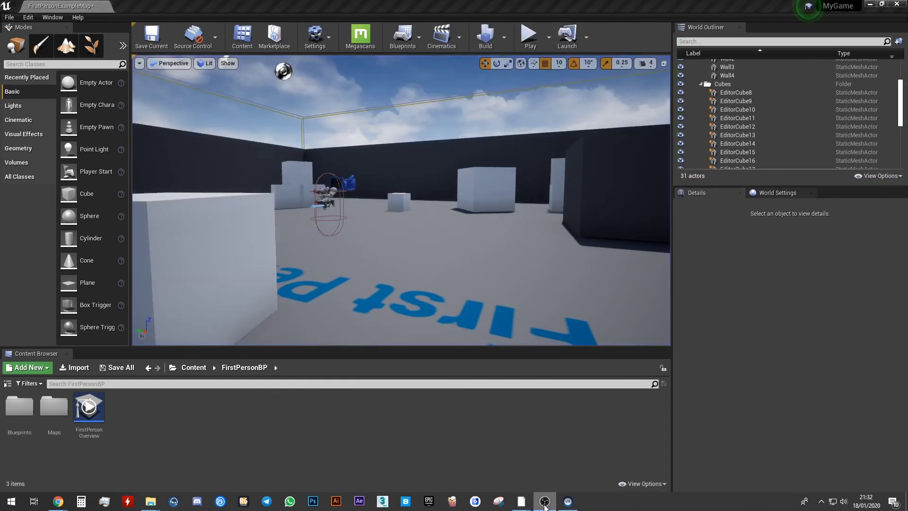